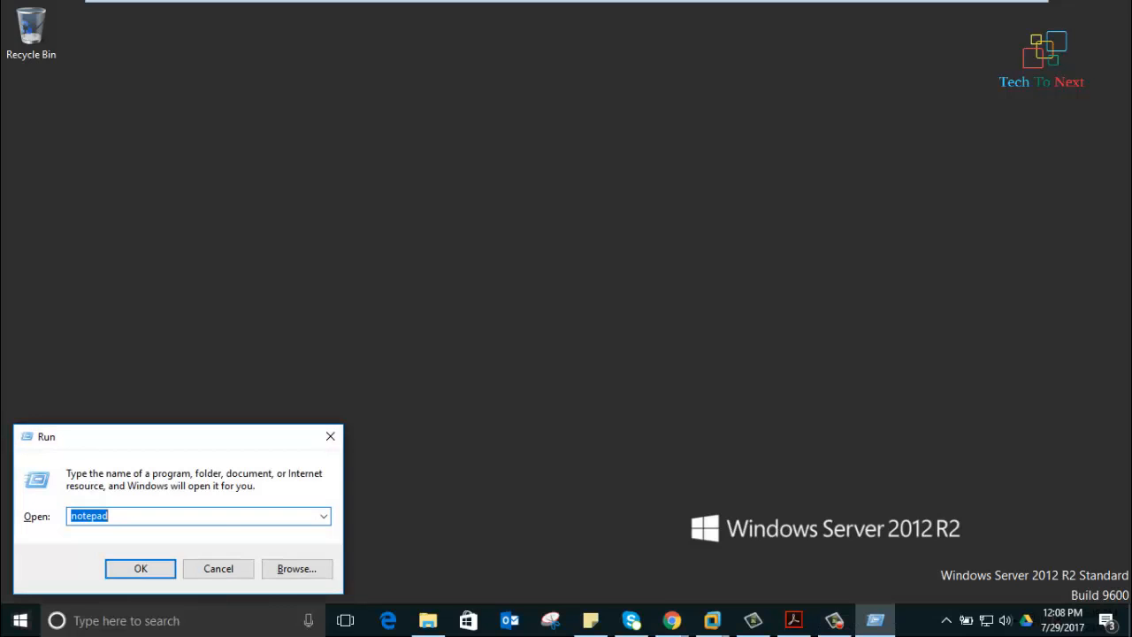
type("paint")
key("BackSpace")
key("BackSpace")
key("BackSpace")
key("BackSpace")
key("BackSpace")
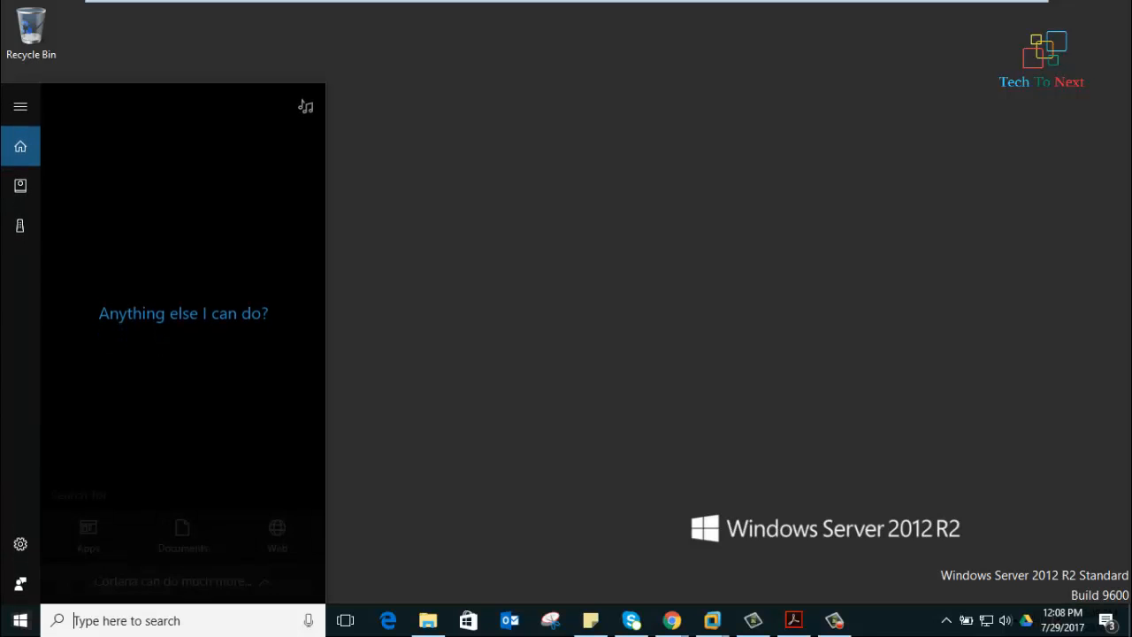
Step: Open Paint in a maximized window and enlarge the canvas to about 706 × 403 px
type("pa")
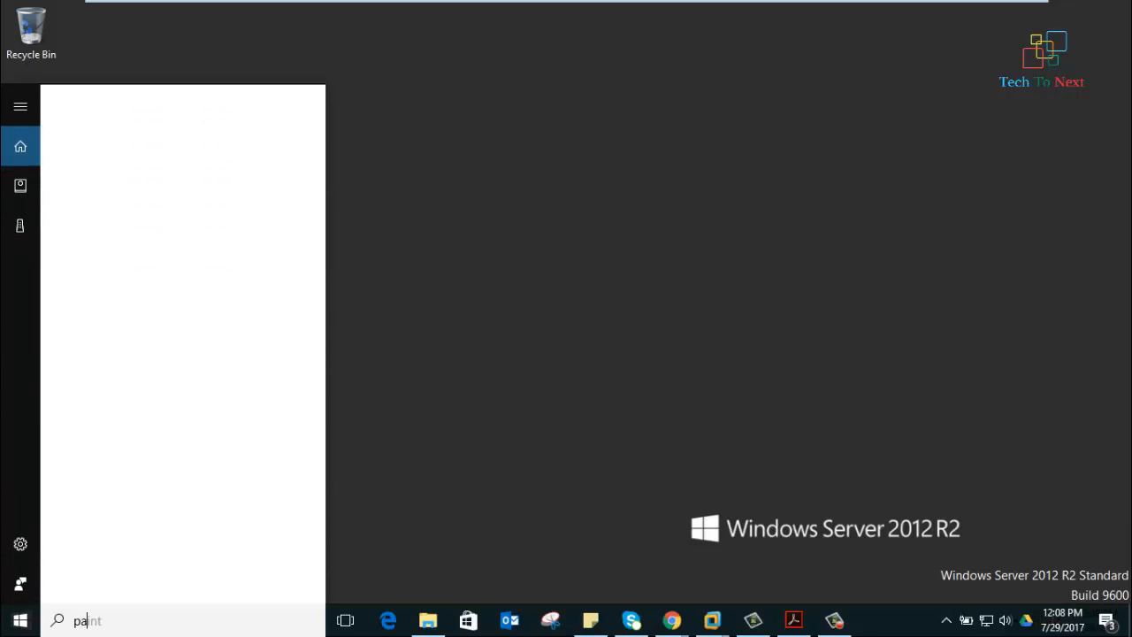
type("int")
key("Return")
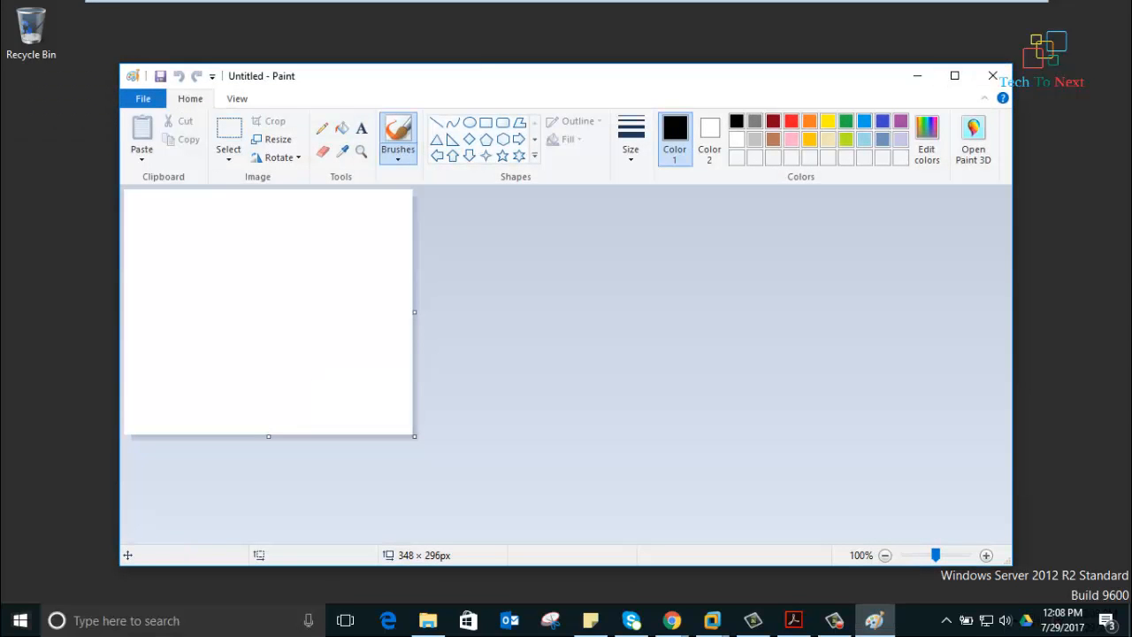
left_click(950, 78)
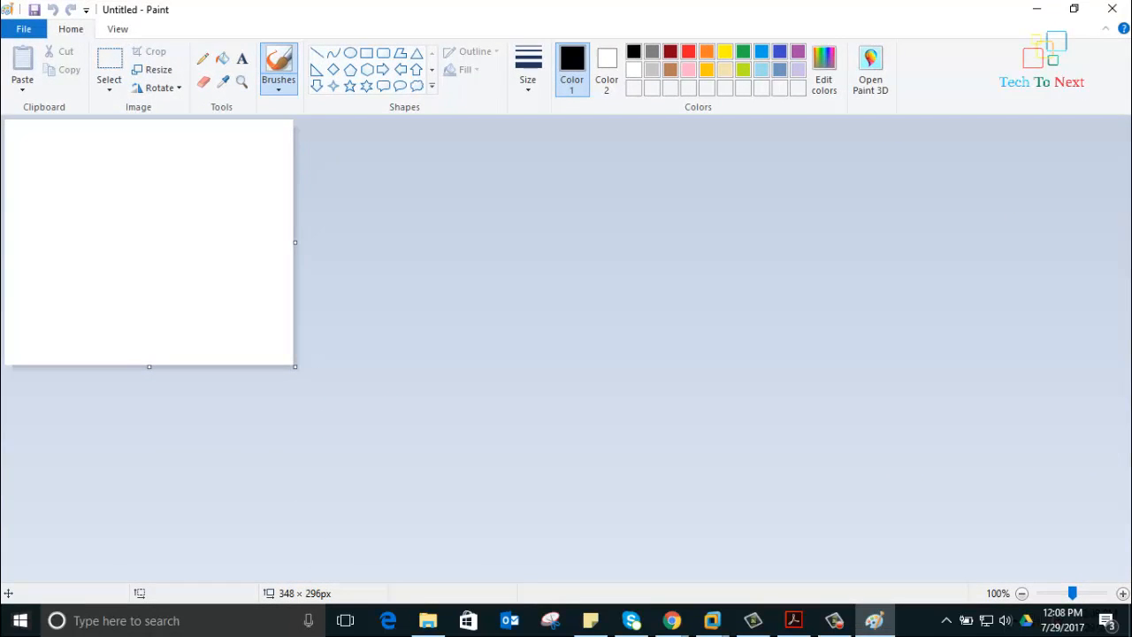
left_click_drag(296, 366, 592, 455)
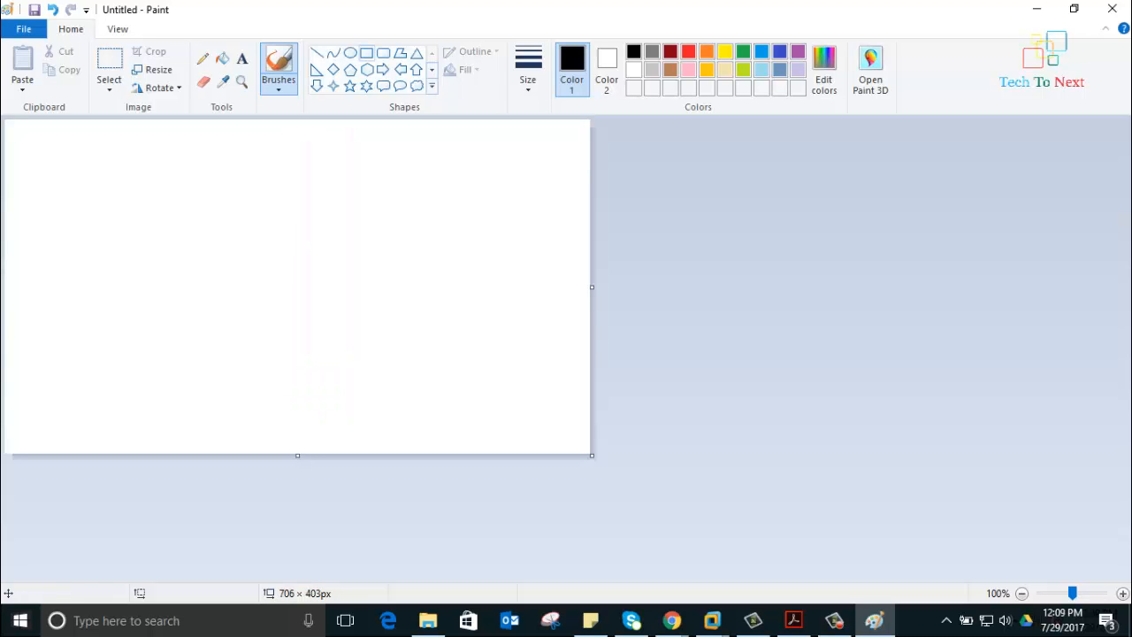
Step: Draw two stacked rectangles about 154 × 56 px on the canvas's left side and one tall rectangle about 110 × 334 px to their right
left_click(366, 53)
mouse_move(61, 151)
left_mouse_down()
mouse_move(101, 217)
mouse_move(186, 196)
left_mouse_up()
left_click_drag(63, 241, 191, 288)
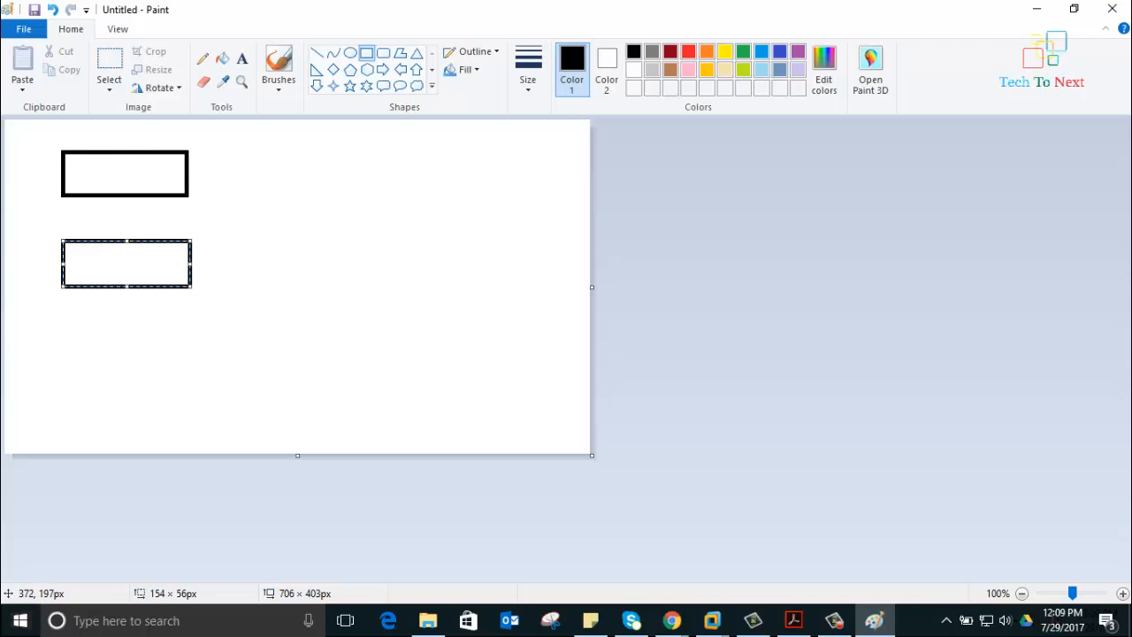
left_click_drag(381, 131, 473, 408)
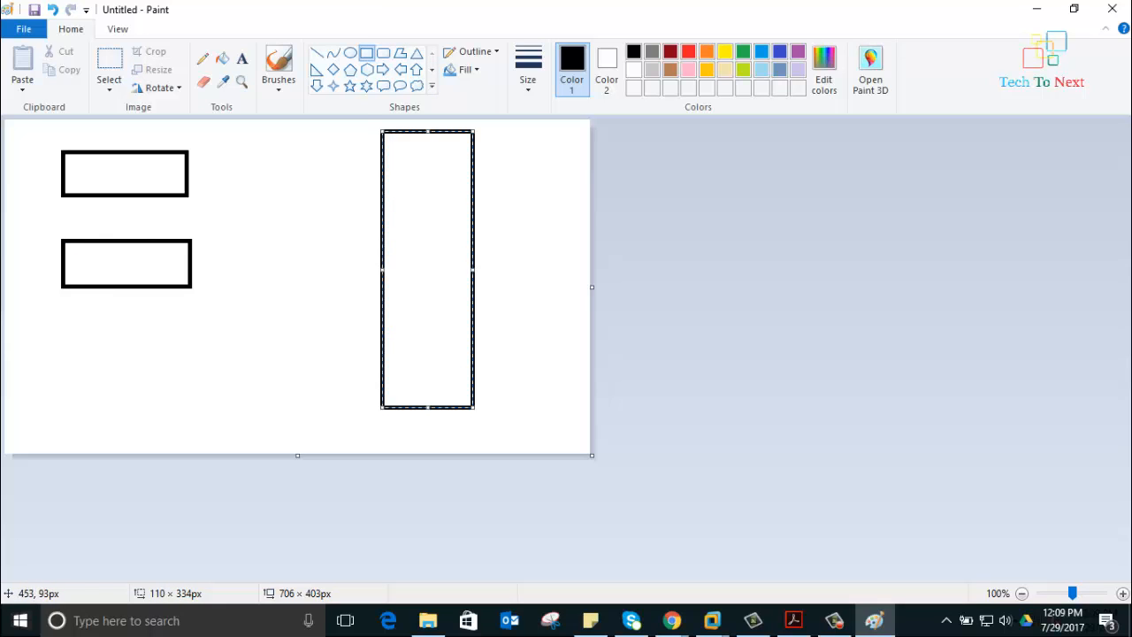
Step: Draw a box about 24 × 92 px on the tall rectangle's left edge and split it in half with a horizontal line
left_click_drag(381, 196, 399, 272)
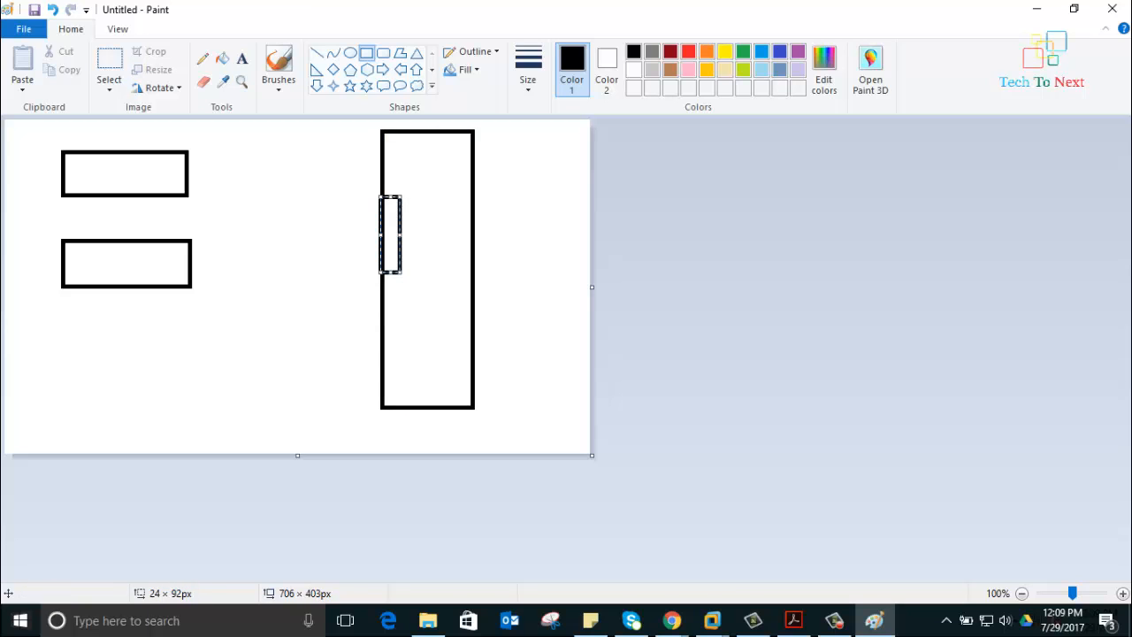
left_click(316, 54)
left_click_drag(382, 237, 401, 237)
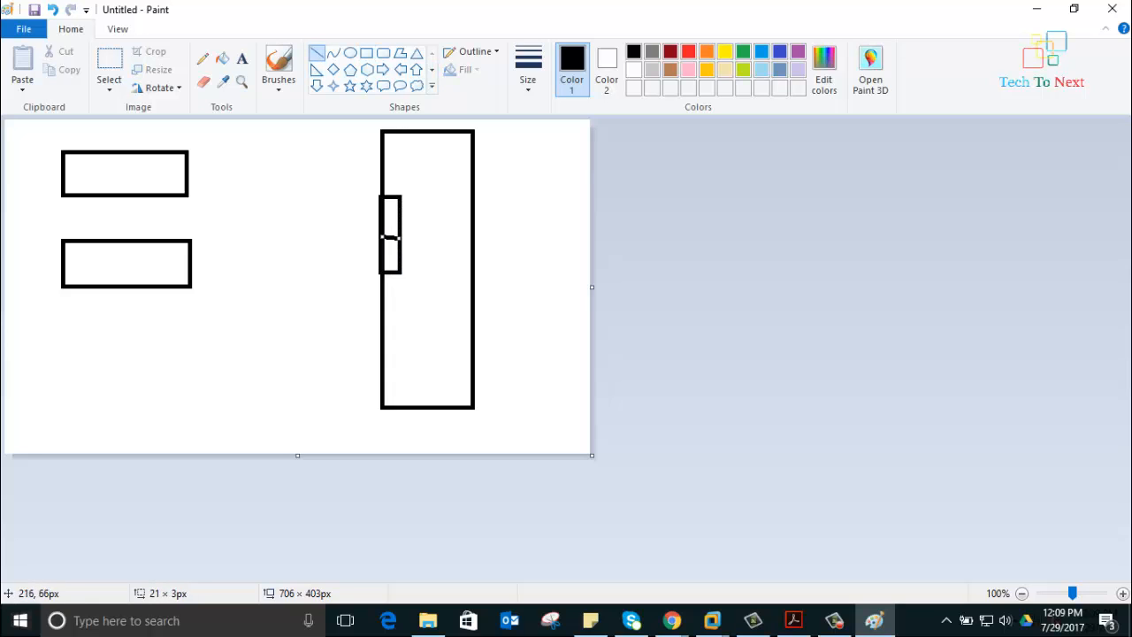
Step: Connect each of the two stacked rectangles with a straight line to its own half of the split box
left_click_drag(184, 169, 385, 213)
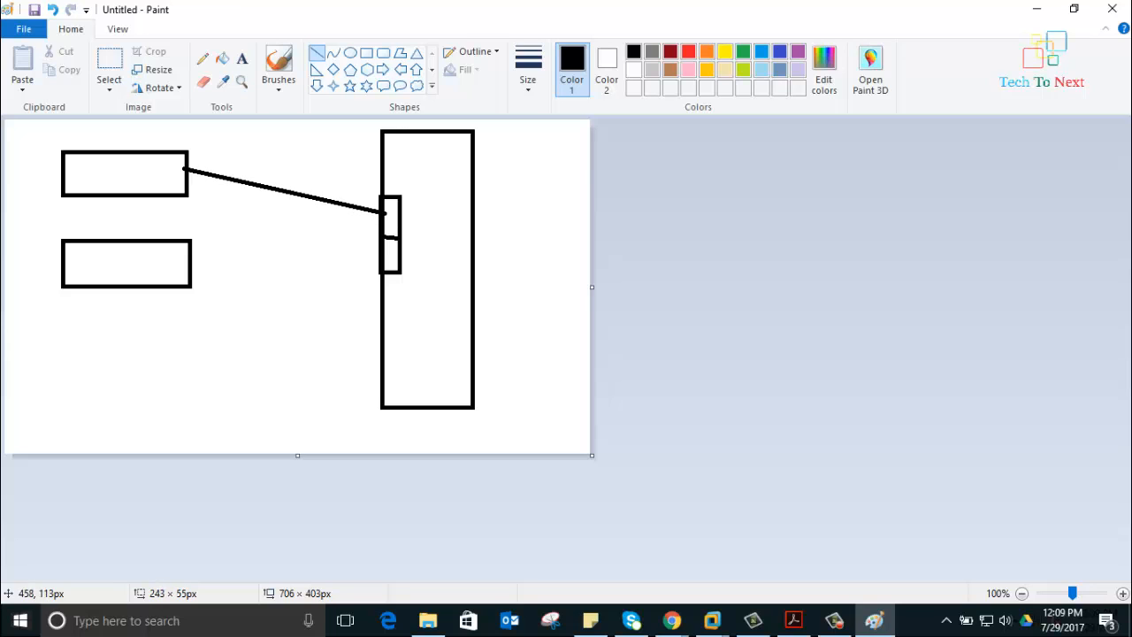
left_click_drag(188, 268, 382, 259)
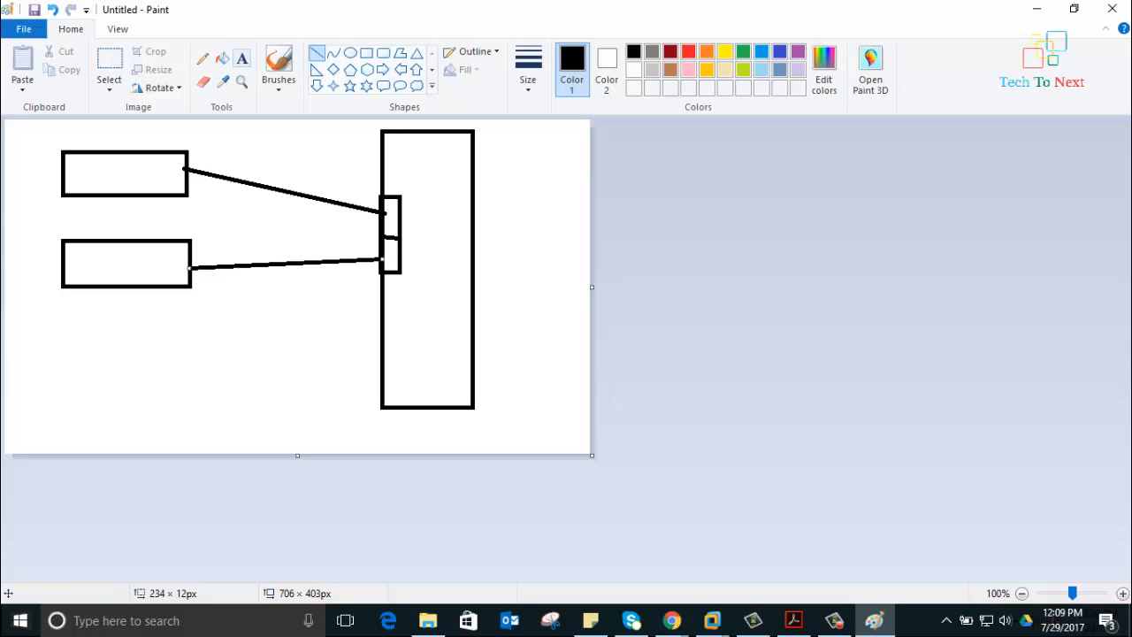
left_click(241, 60)
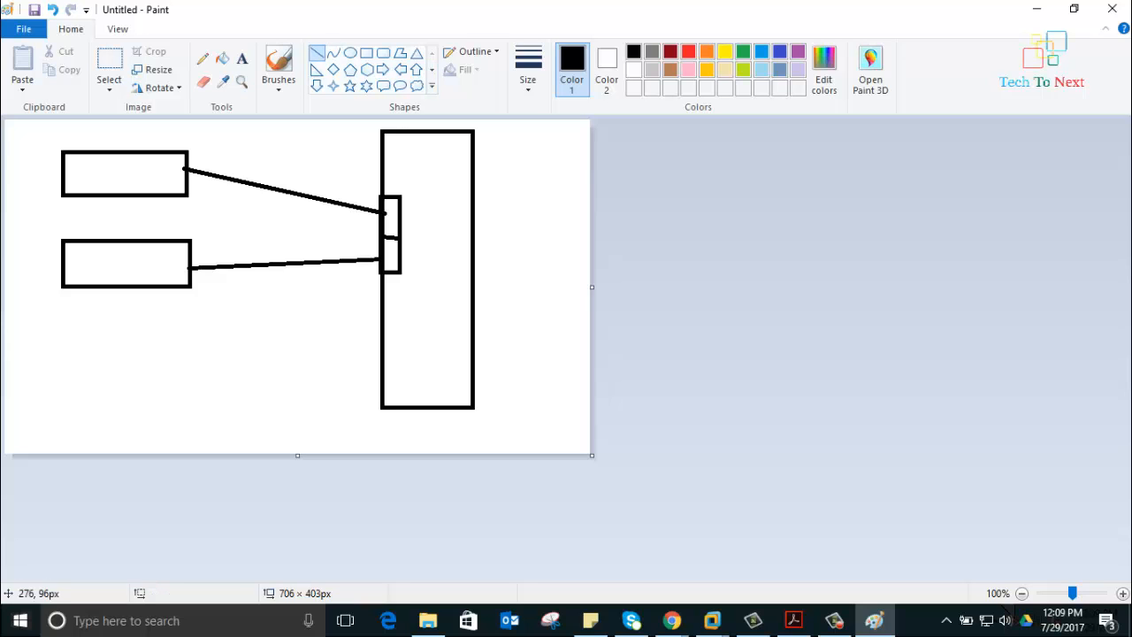
Step: Cross out the upper stacked rectangle with two diagonal lines and draw an ellipse about 42 × 182 px around both connecting lines
left_click_drag(177, 123, 101, 211)
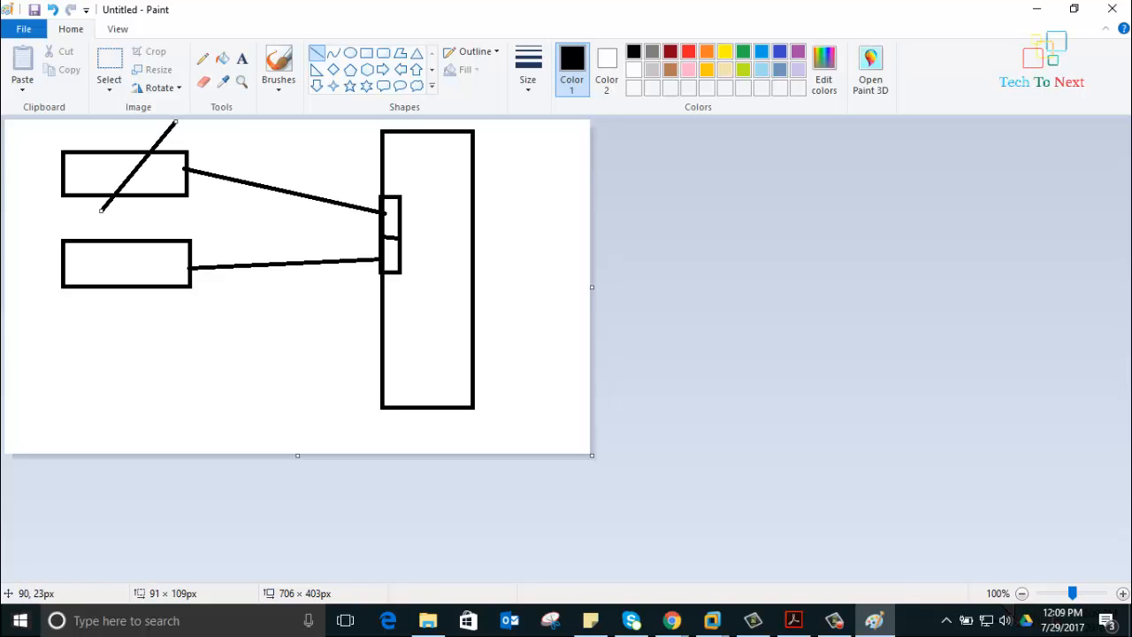
left_click_drag(94, 129, 195, 238)
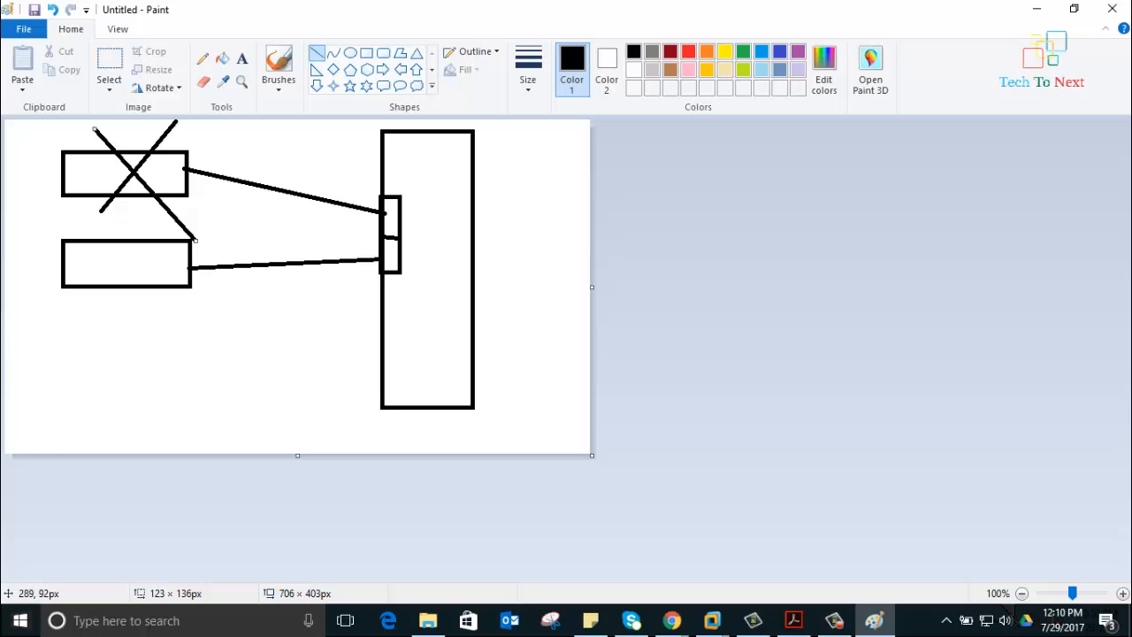
mouse_move(293, 164)
left_mouse_down()
mouse_move(276, 298)
mouse_move(293, 305)
left_mouse_up()
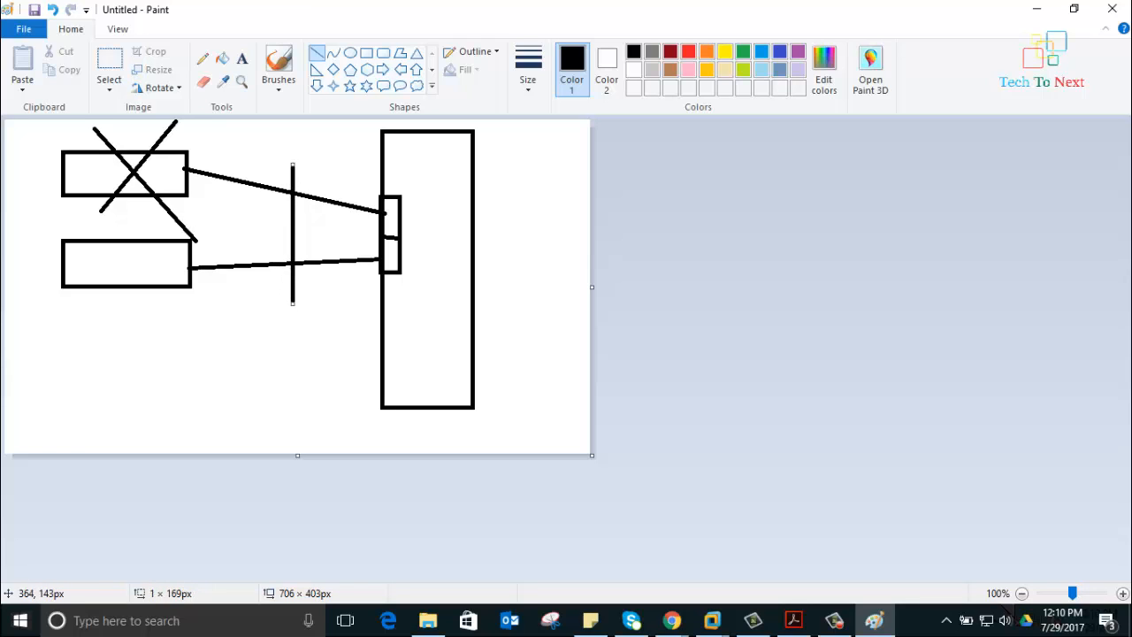
key("Delete")
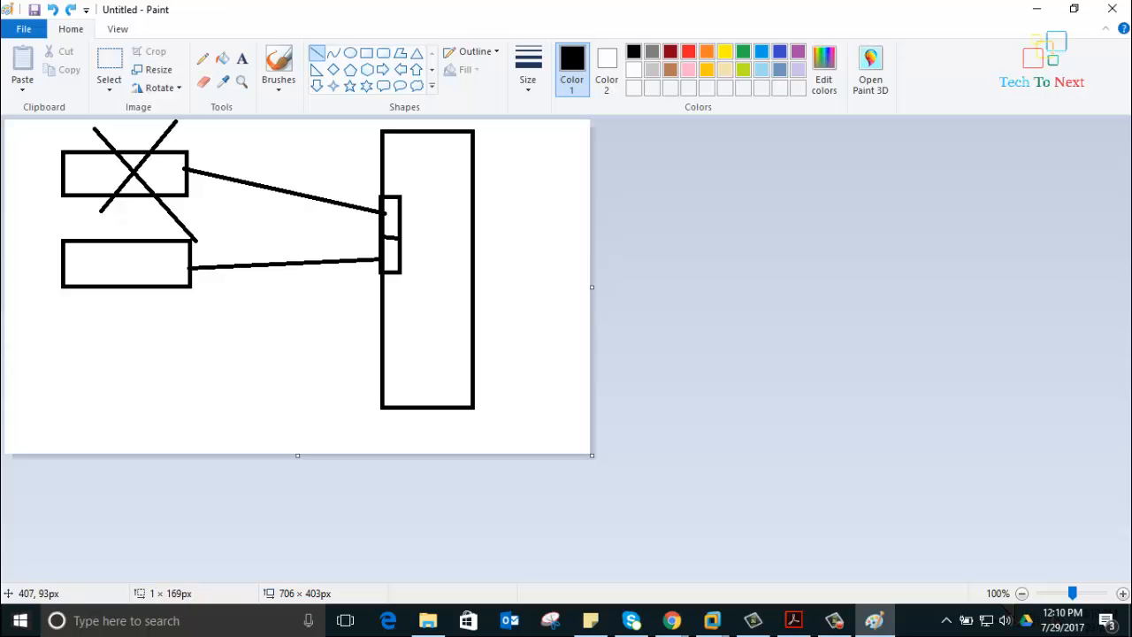
left_click(351, 52)
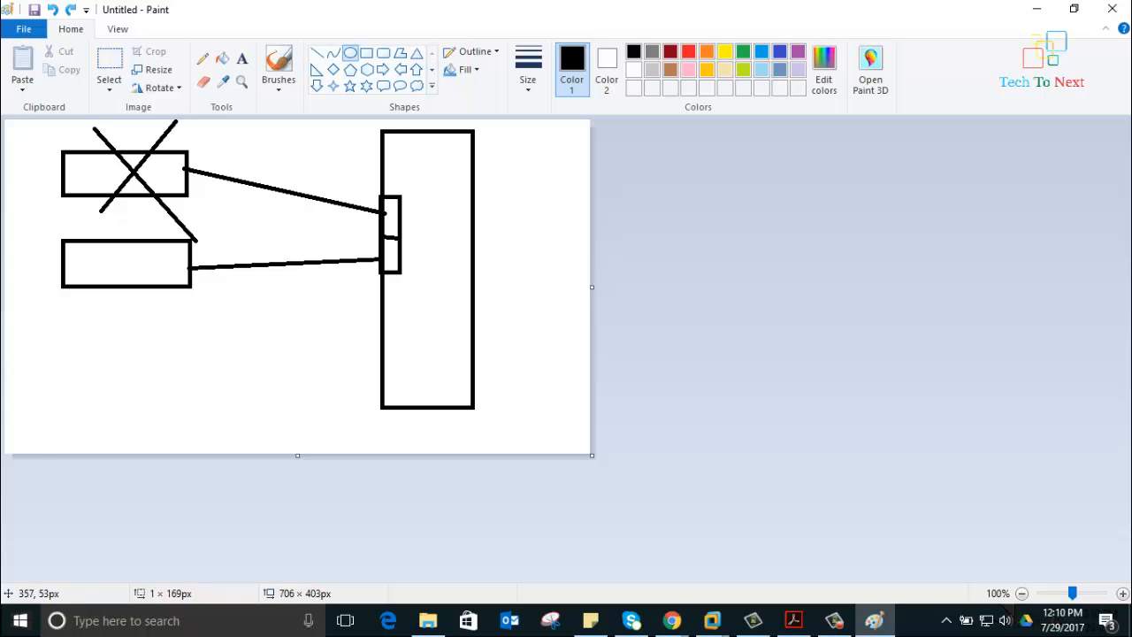
left_click_drag(300, 164, 335, 314)
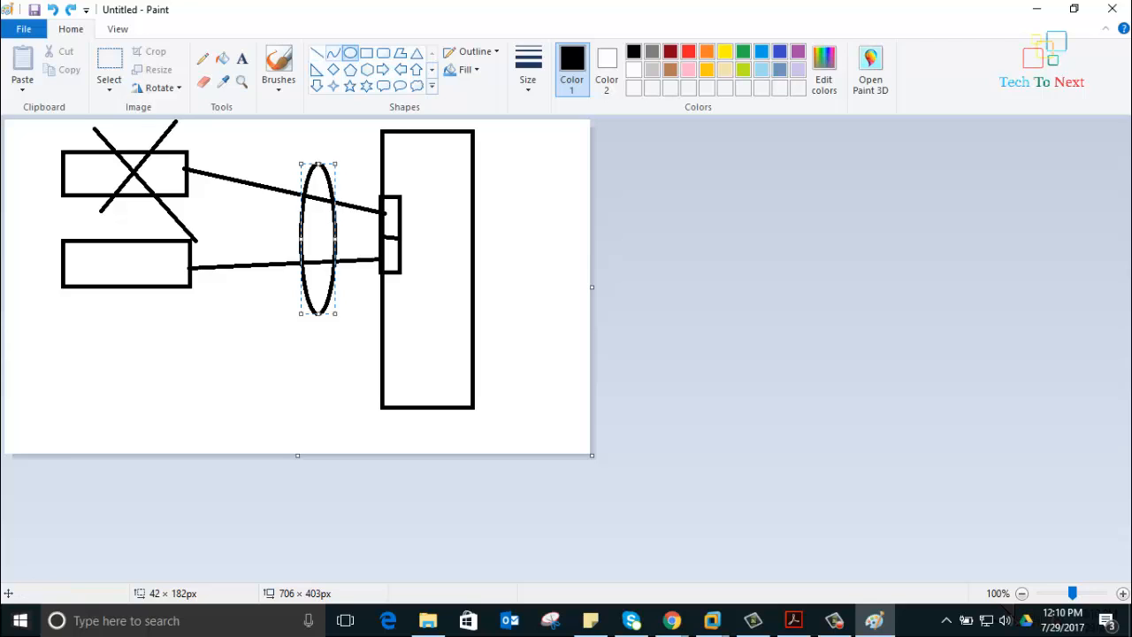
Step: Draw a narrow rectangle about 20 × 94 px inside the tall one and link it to both halves of the split box with short lines
left_click(366, 52)
left_click_drag(407, 198, 423, 275)
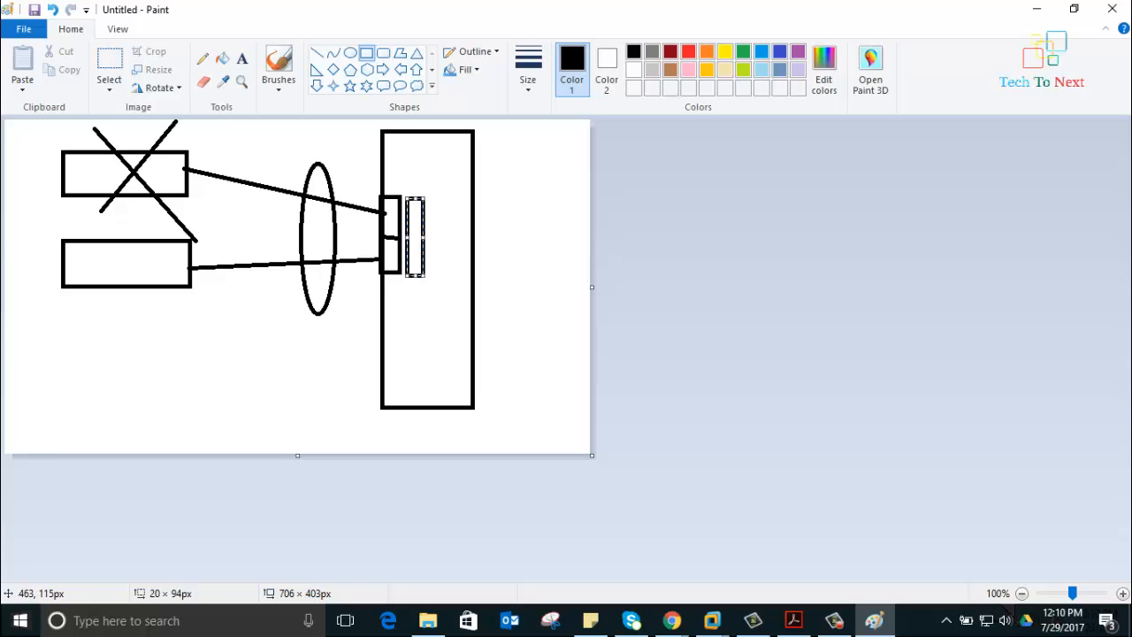
left_click(390, 209)
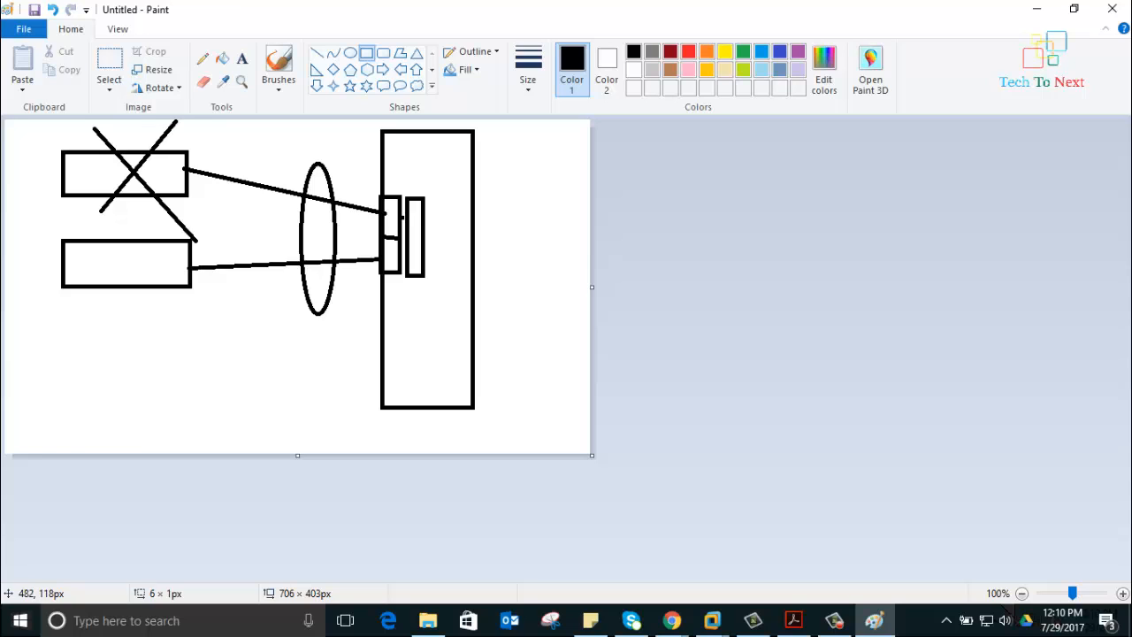
left_click(317, 53)
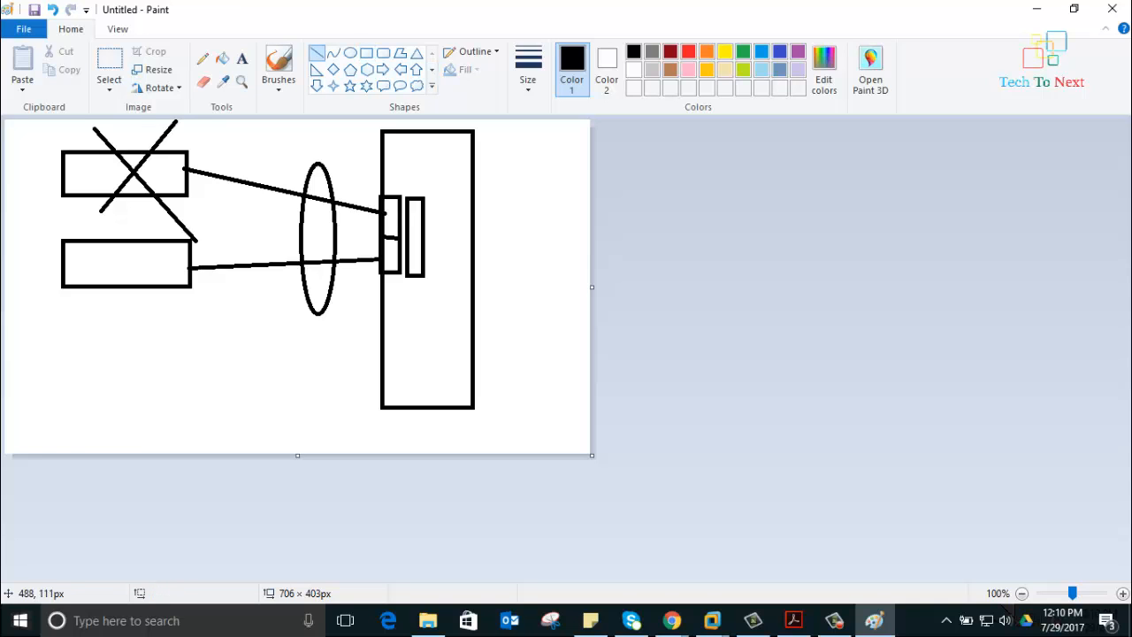
left_click_drag(399, 217, 407, 254)
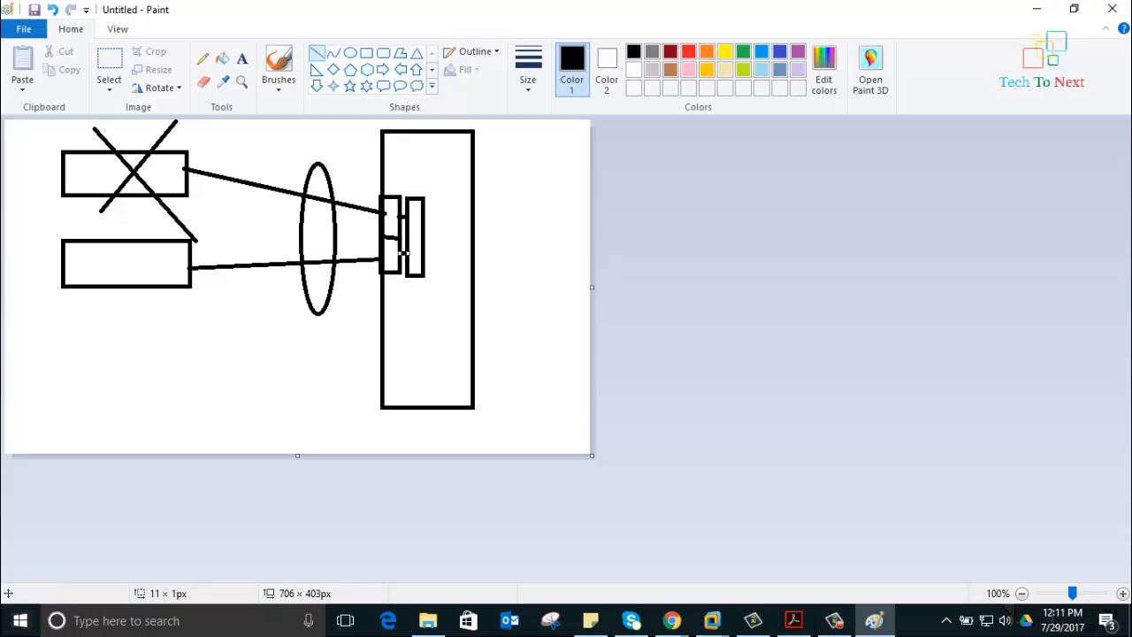
Step: Draw a large check mark with straight lines over each of the two stacked rectangles
mouse_move(91, 175)
left_mouse_down()
mouse_move(206, 162)
mouse_move(222, 133)
left_mouse_up()
left_click_drag(77, 137, 92, 174)
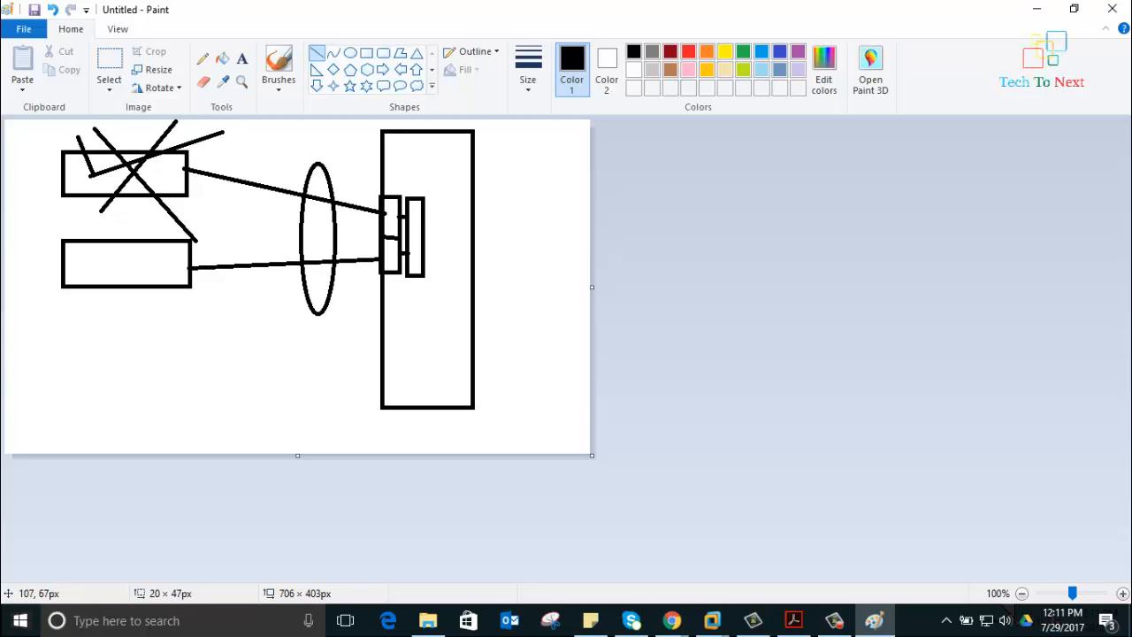
left_click_drag(63, 229, 87, 270)
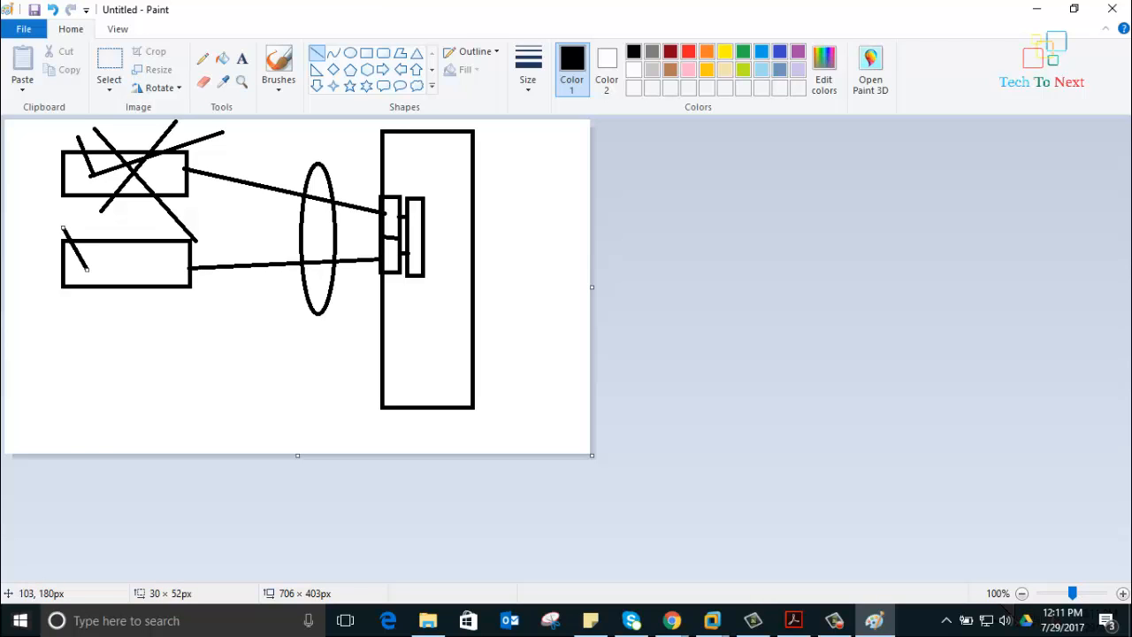
left_click_drag(88, 272, 246, 206)
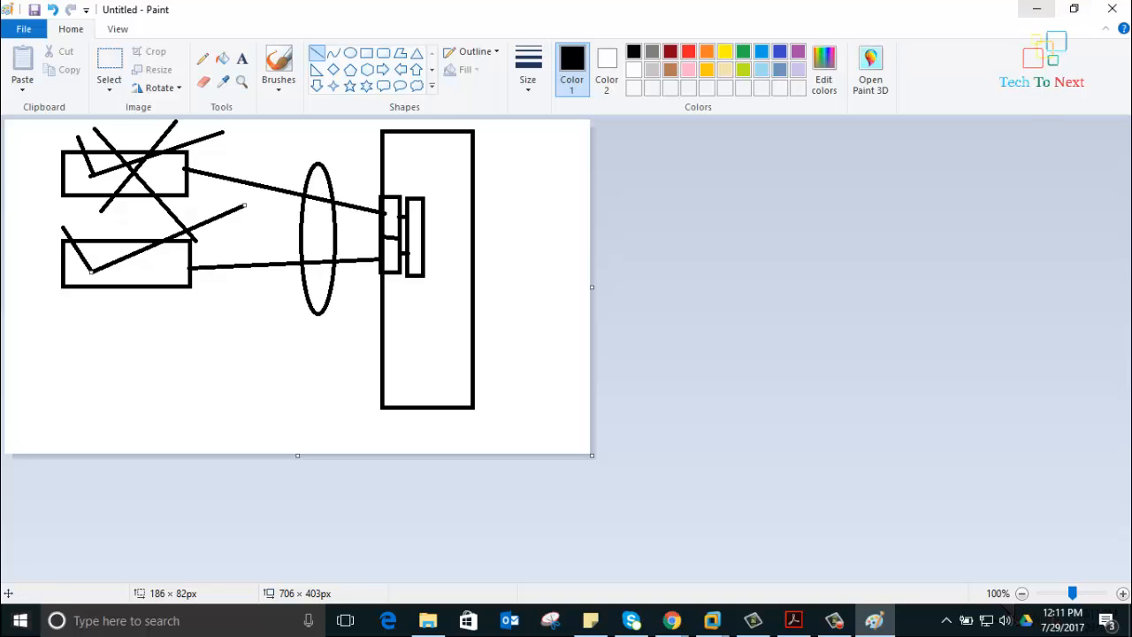
Step: Minimize the drawing to return to the server desktop, refresh it and bring up Server Manager
left_click(1036, 8)
right_click(479, 189)
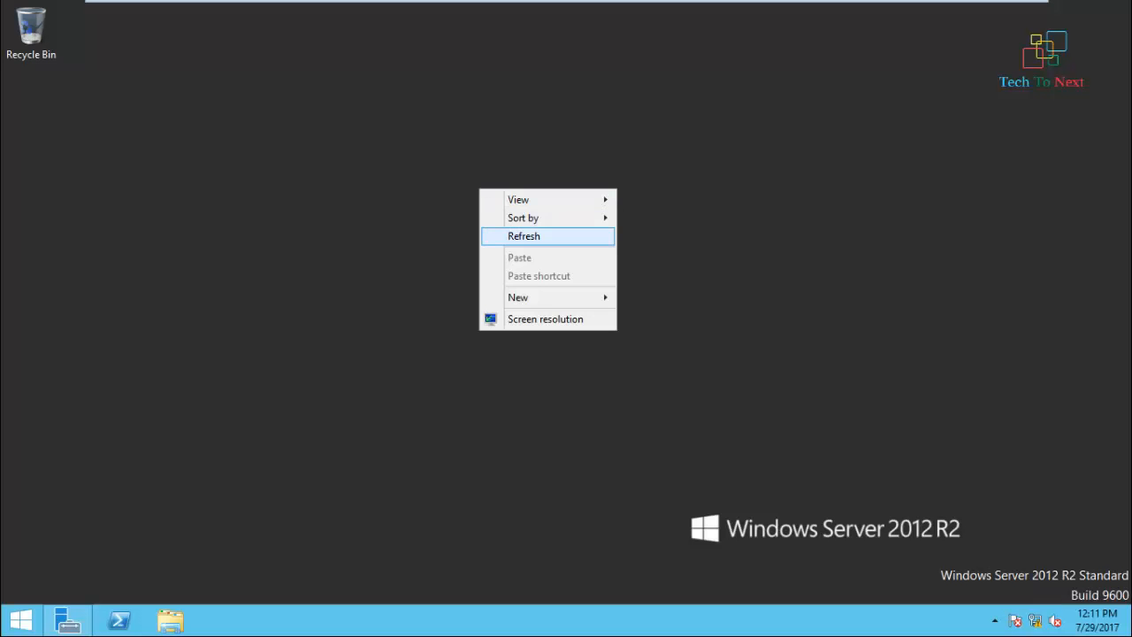
left_click(523, 237)
left_click(67, 621)
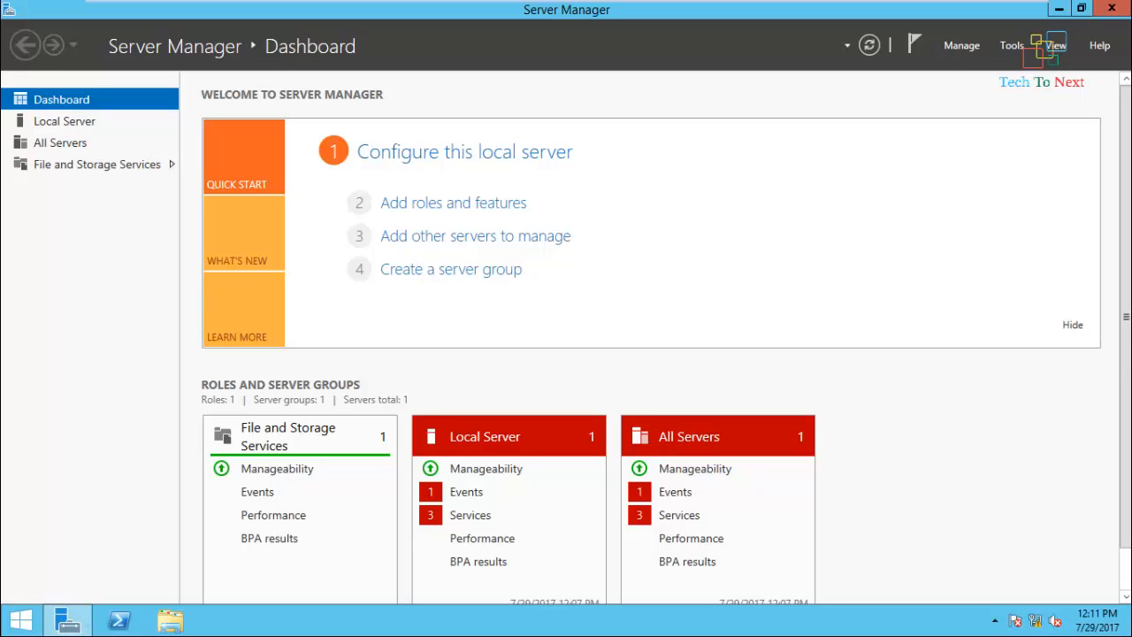
left_click(68, 620)
left_click(69, 620)
Step: Open NIC Teaming for the local server in a maximized window and check its team interfaces and network adapters
left_click(64, 121)
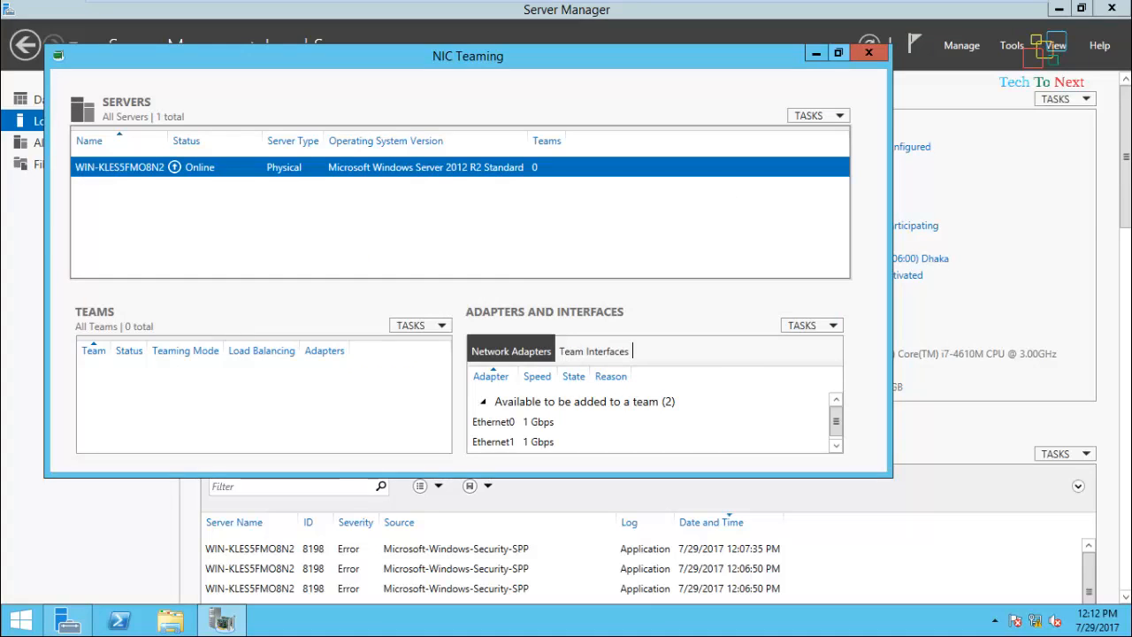
left_click(839, 52)
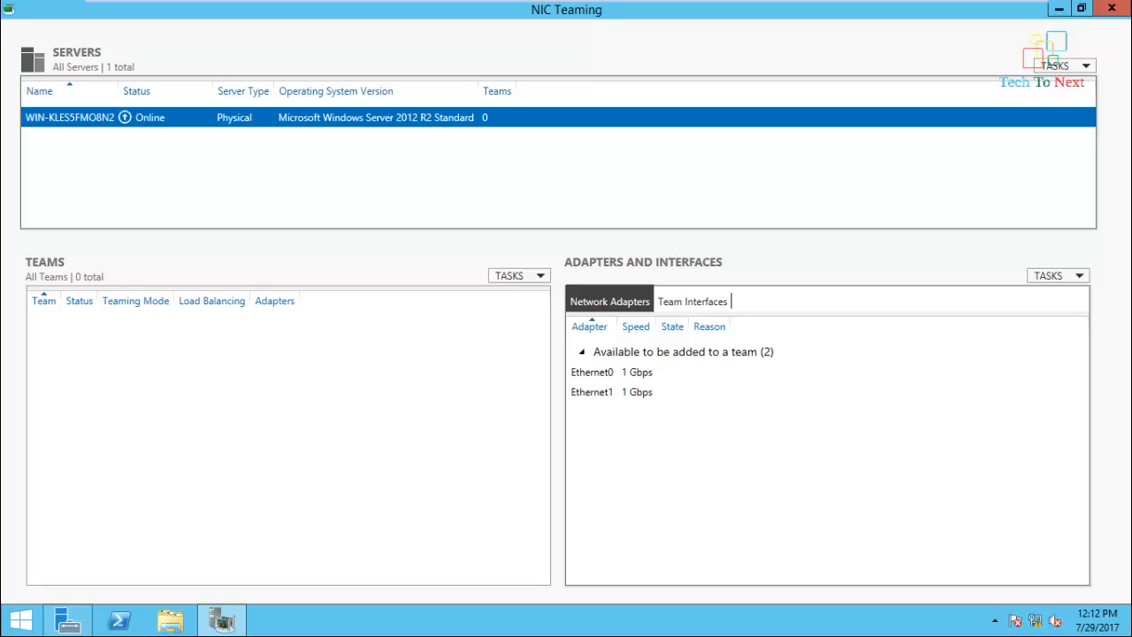
left_click(694, 302)
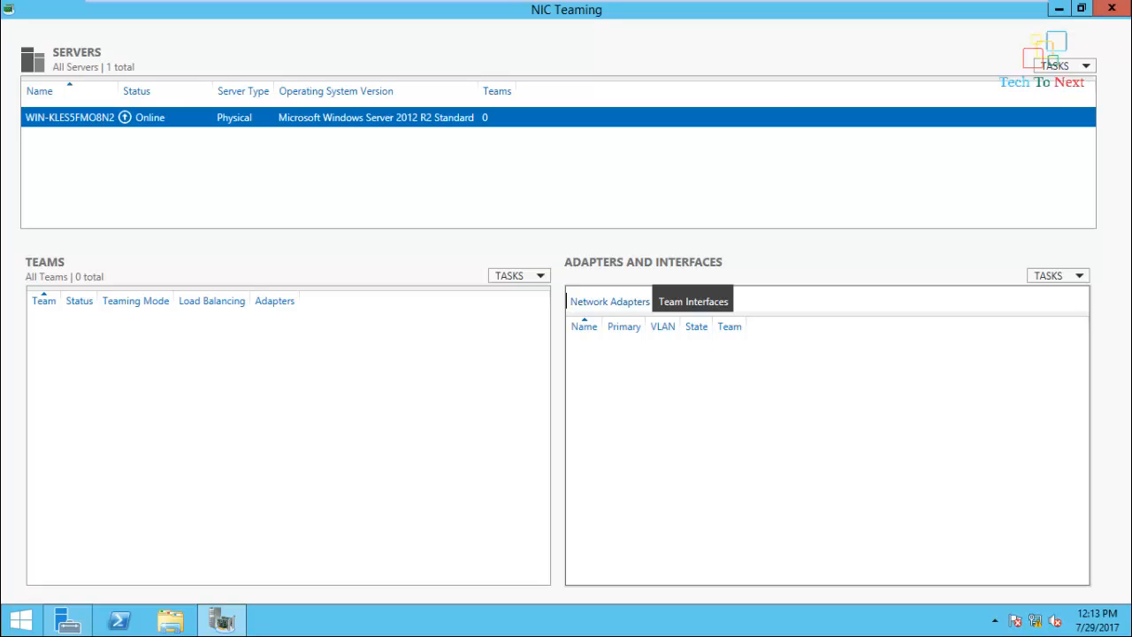
left_click(610, 301)
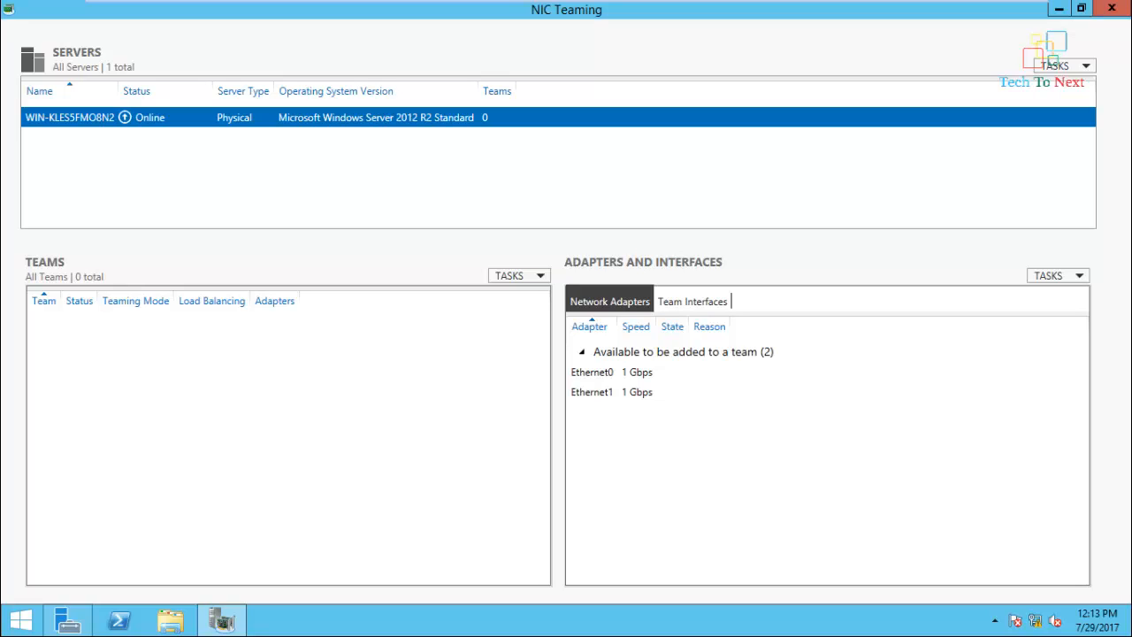
Step: Start a new team named Team_01 with Ethernet0 and Ethernet1 as member adapters
left_click(519, 275)
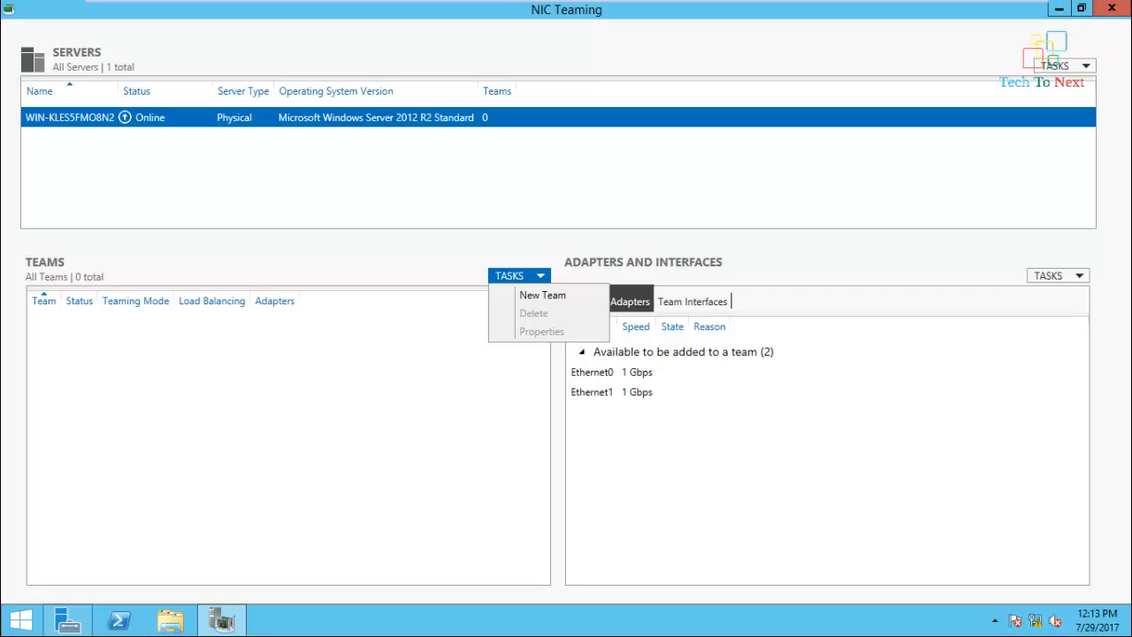
left_click(542, 295)
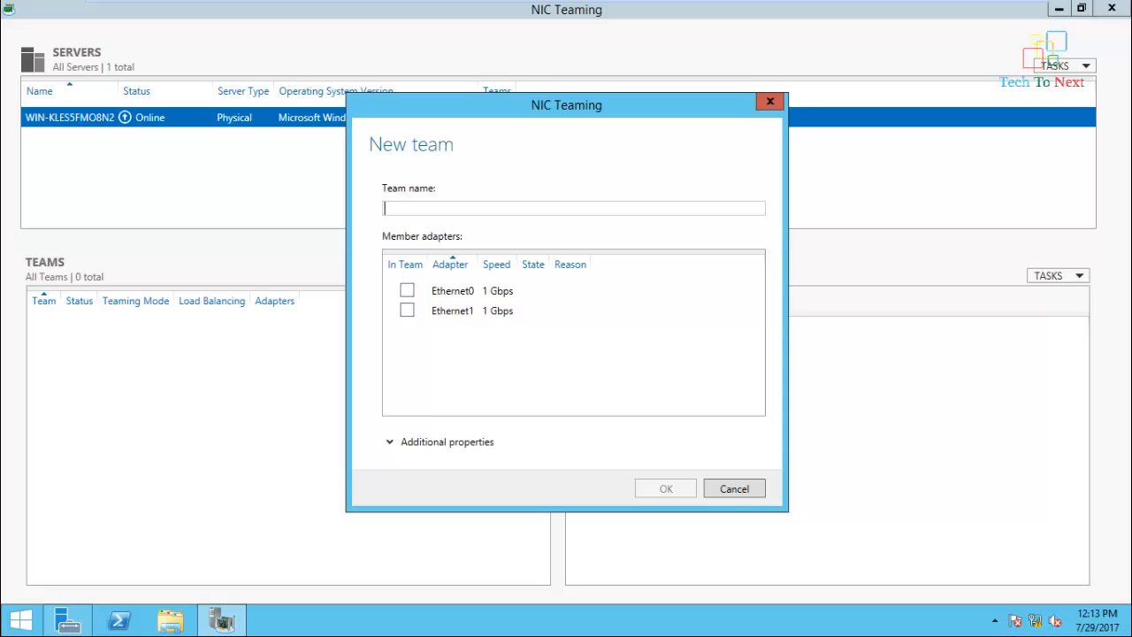
type("Team_01")
left_click(406, 291)
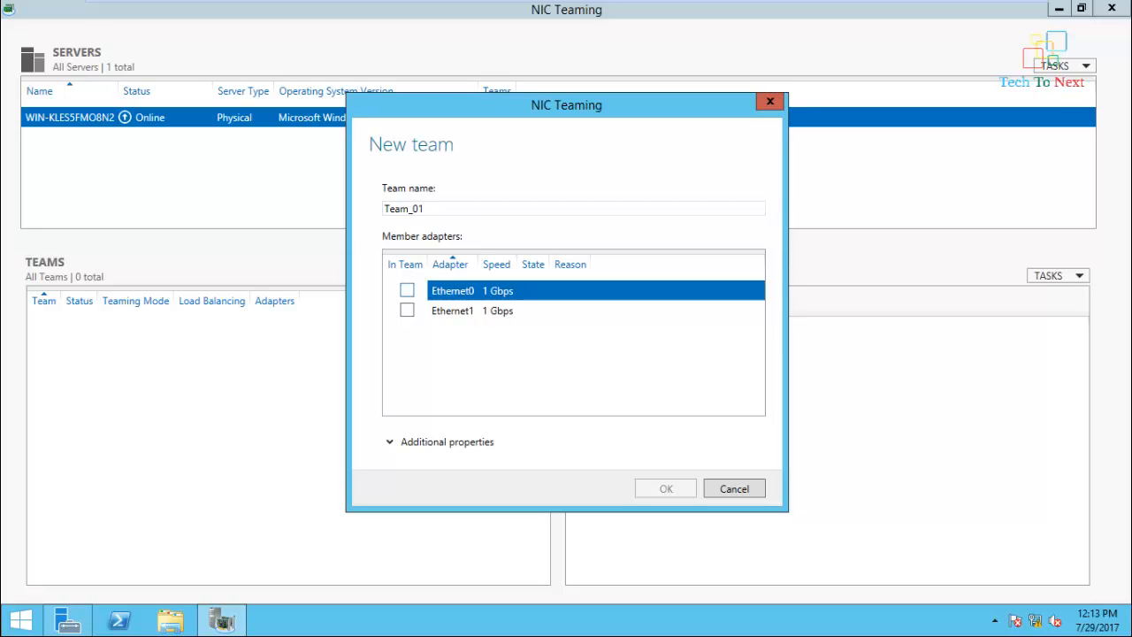
left_click(406, 310)
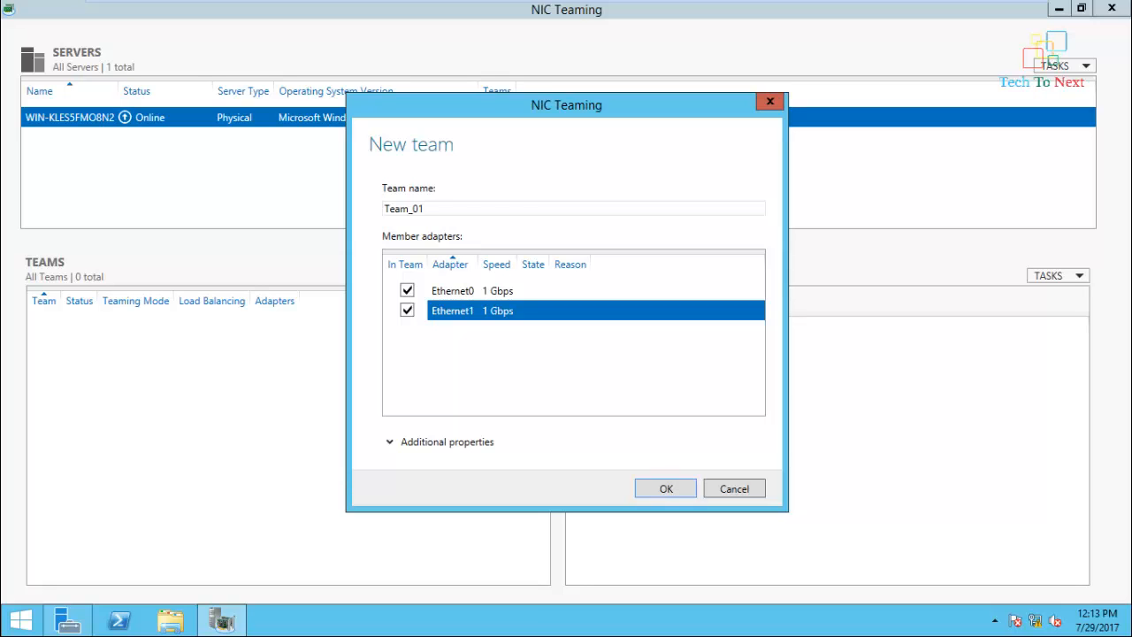
Step: Create the team with Switch Independent teaming mode, Dynamic load balancing and no standby adapter
left_click(440, 442)
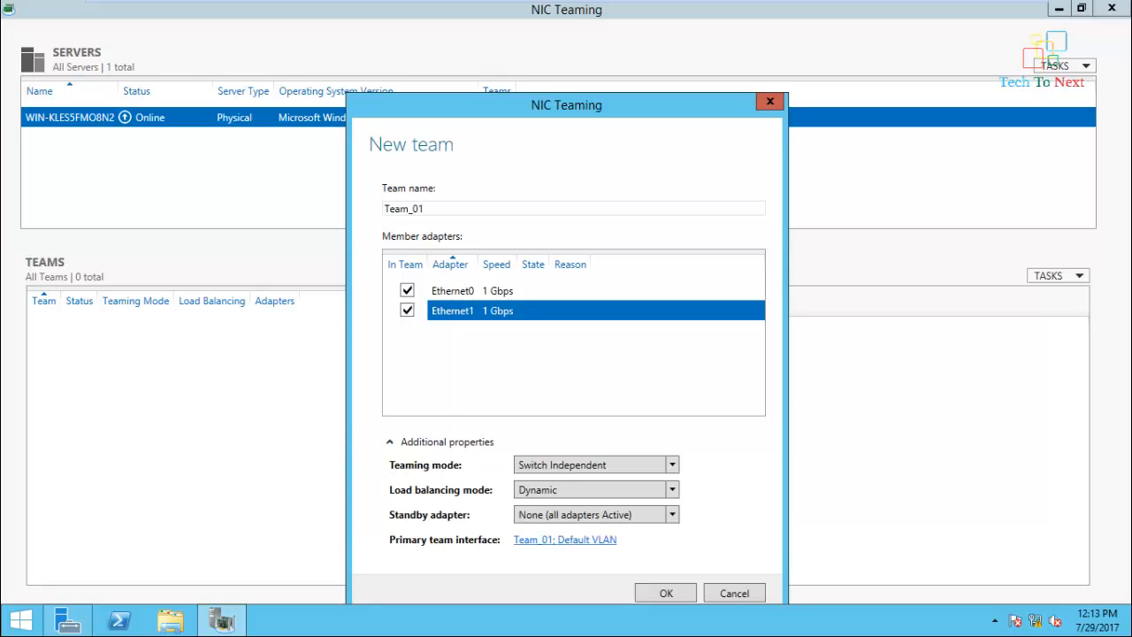
left_click_drag(560, 103, 563, 45)
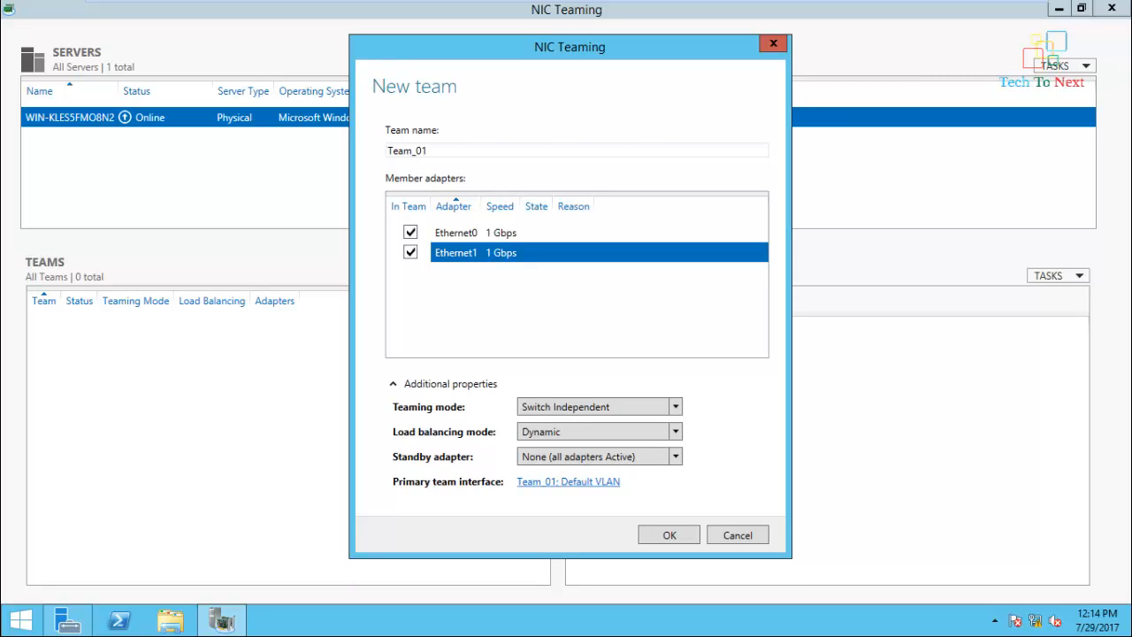
left_click(669, 535)
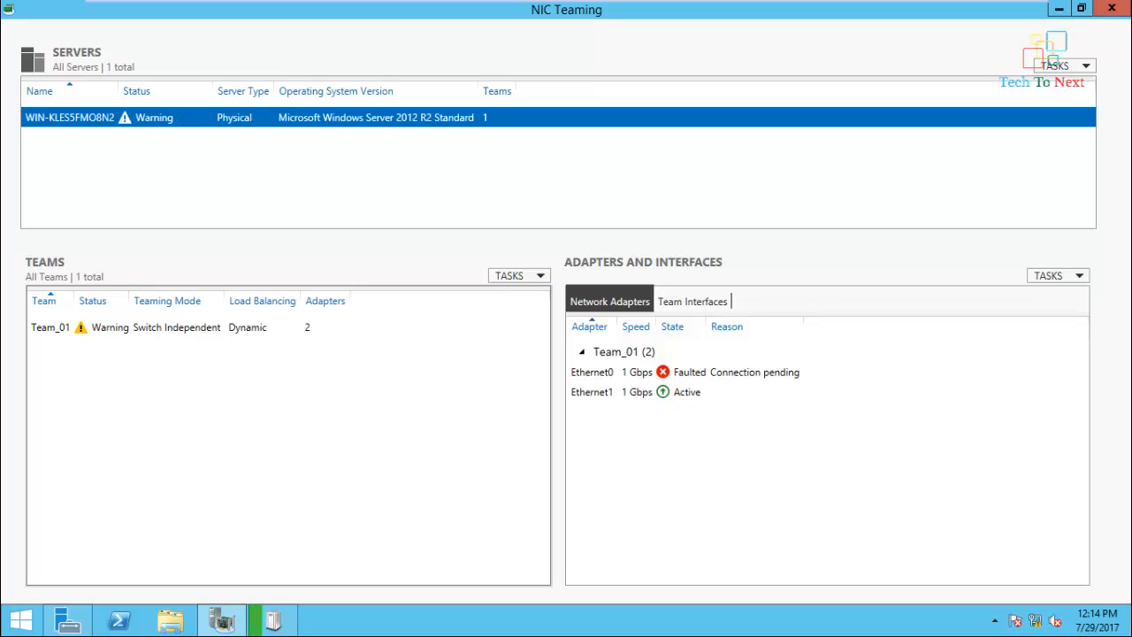
Step: Check Team_01's details, its team interface and the state of its member network adapter Ethernet0
left_click(172, 328)
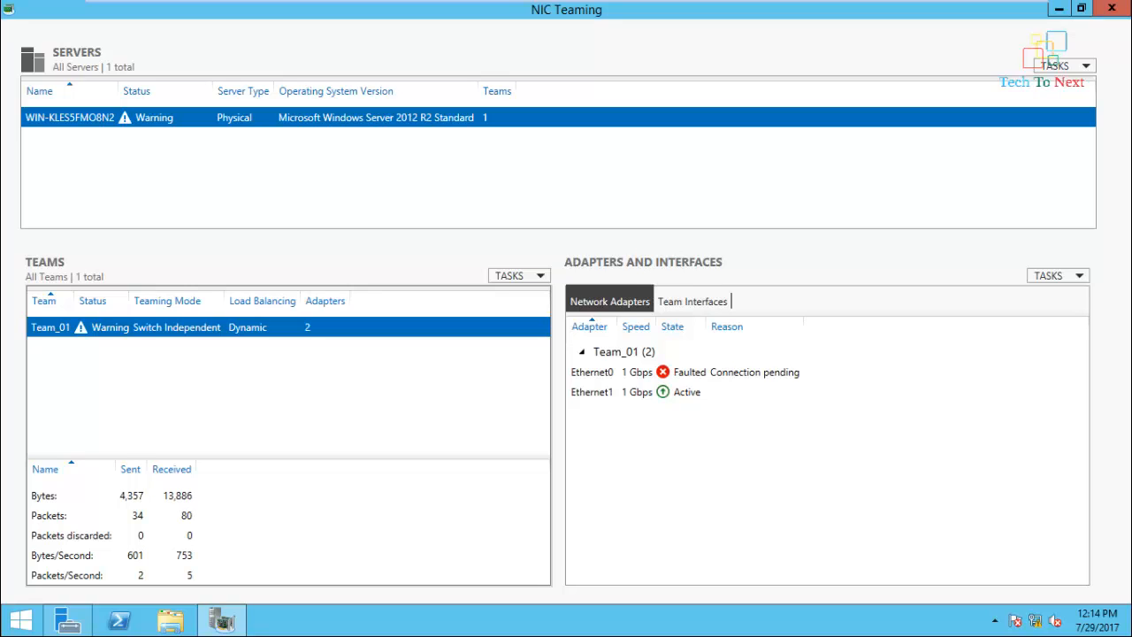
left_click(693, 301)
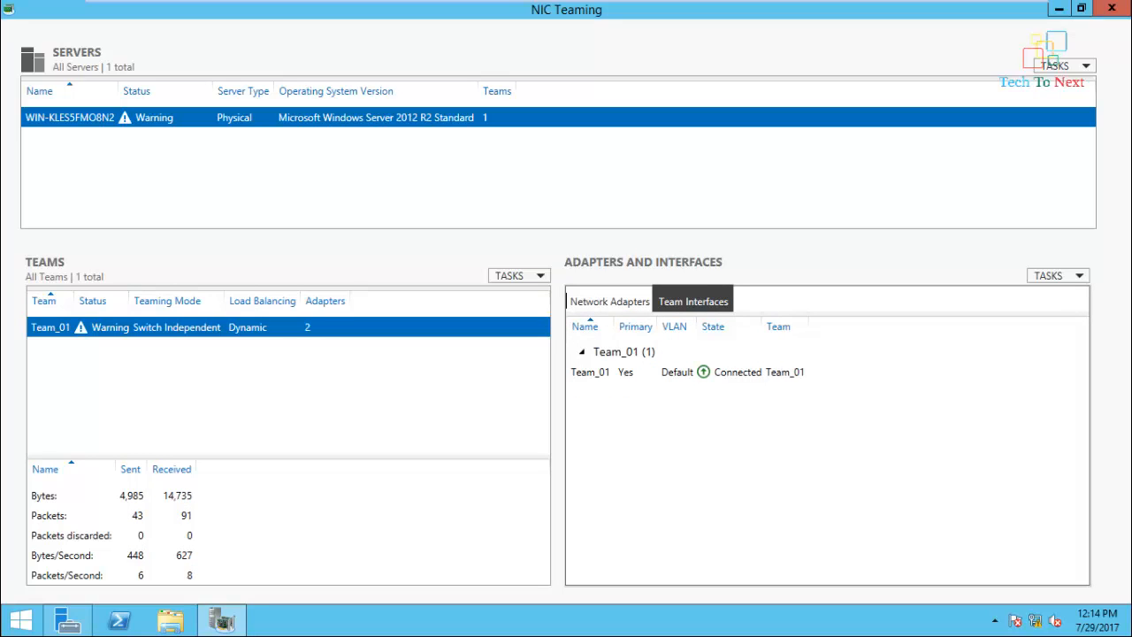
left_click(688, 373)
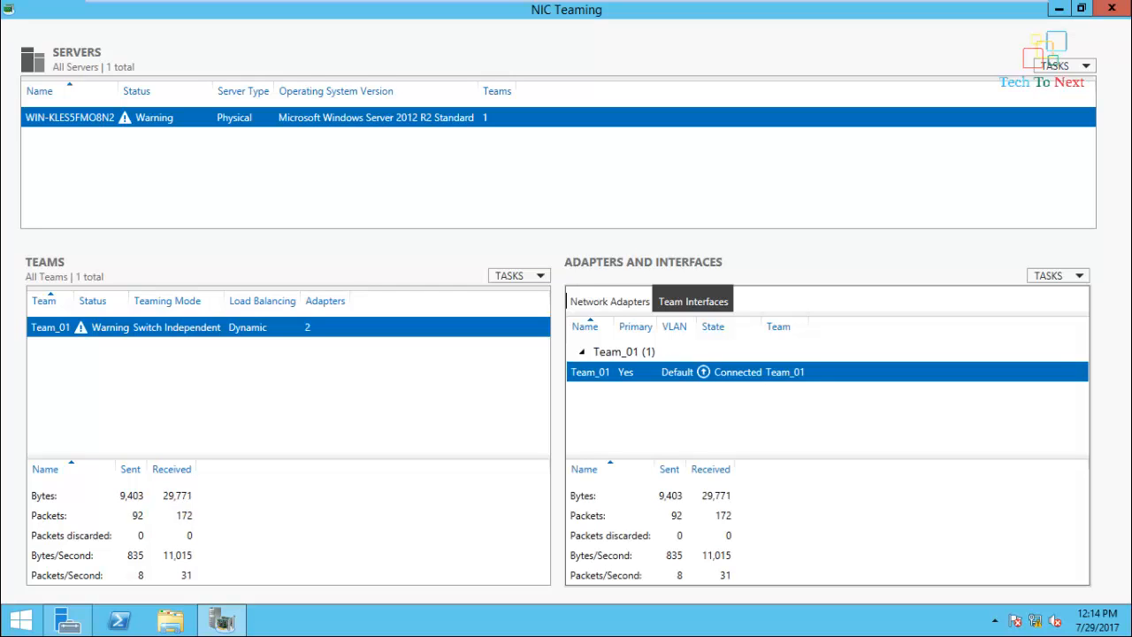
left_click(610, 301)
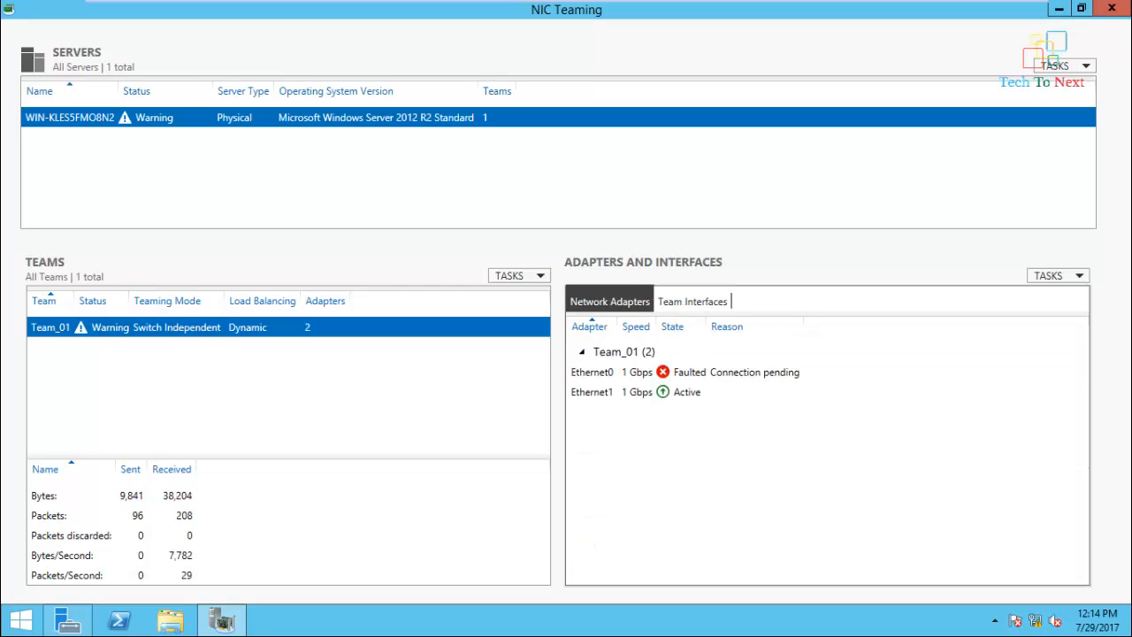
left_click(620, 372)
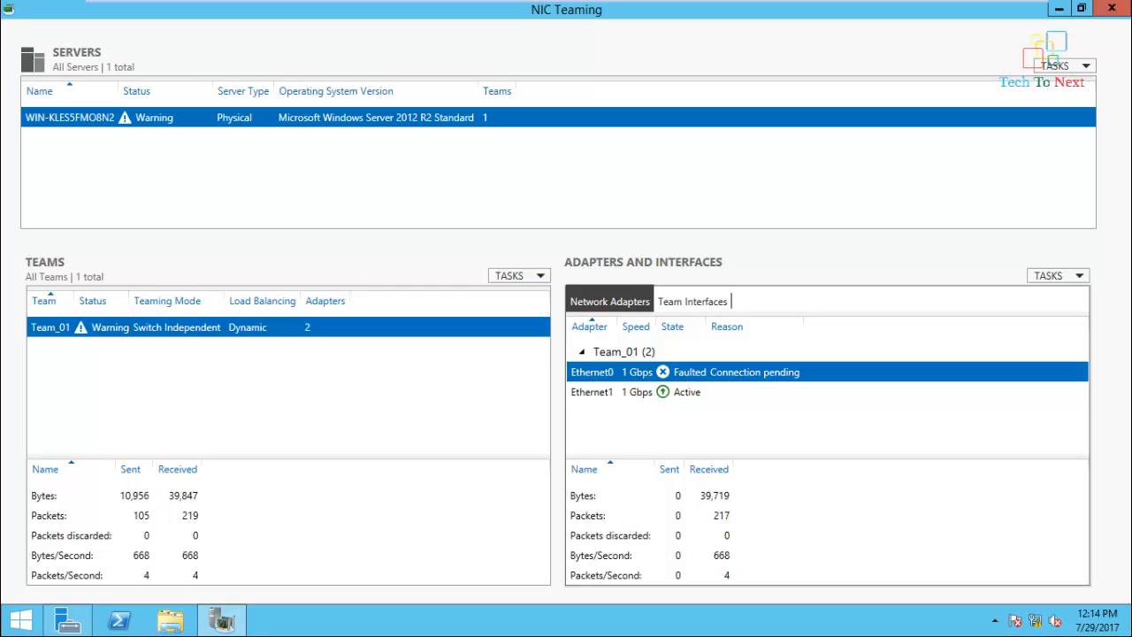
Step: Refresh all servers in NIC Teaming and recheck Team_01's team interfaces and network adapters
left_click(1061, 65)
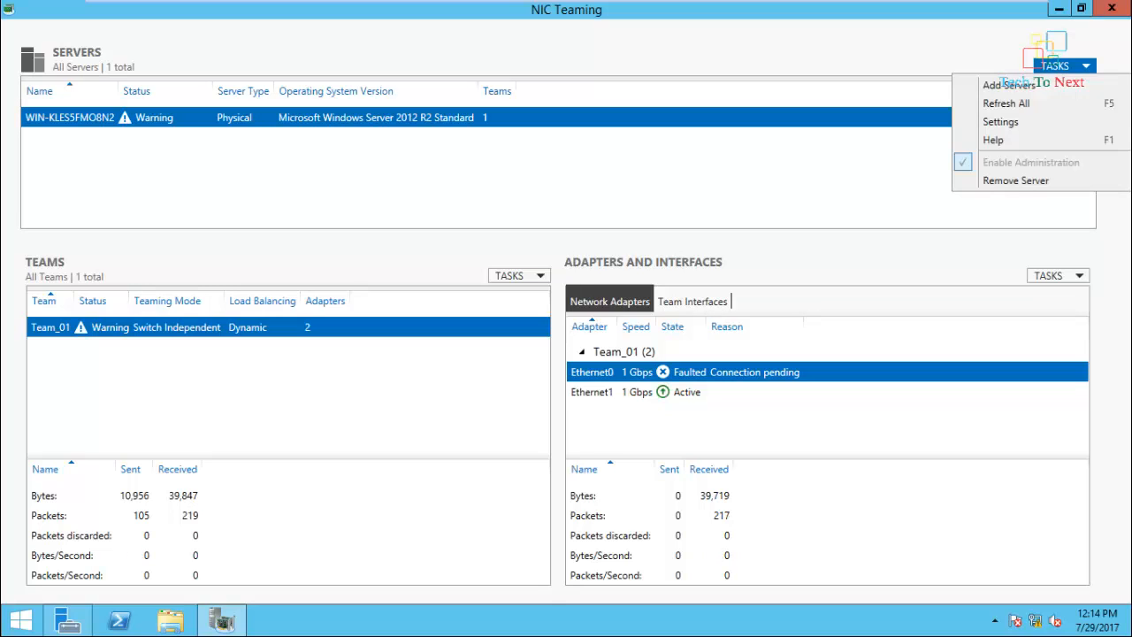
left_click(987, 104)
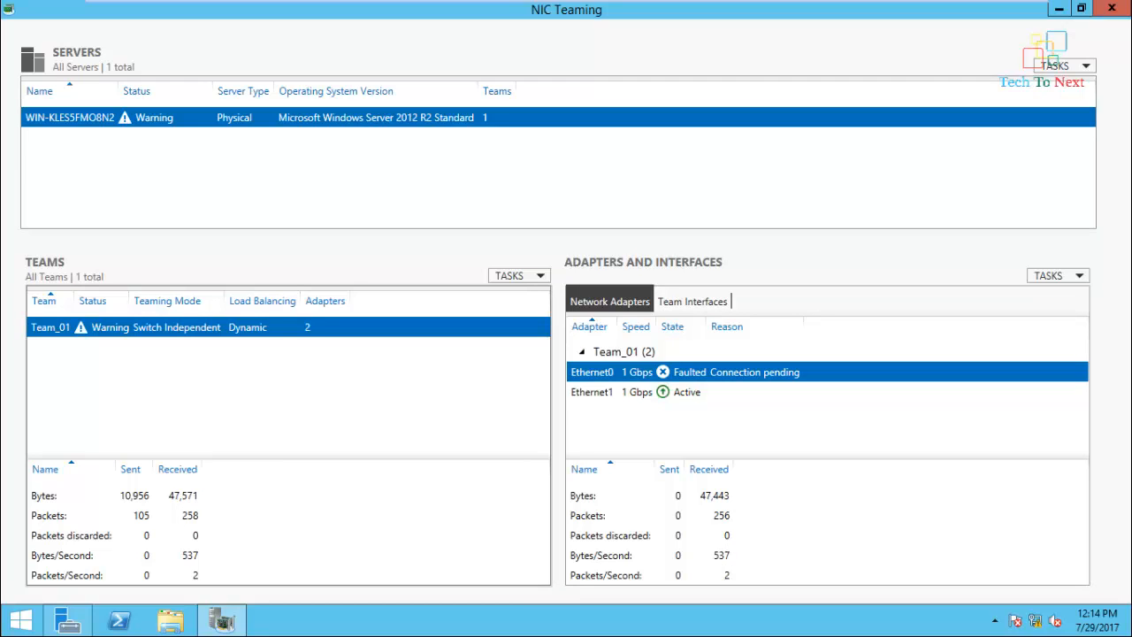
left_click(1061, 66)
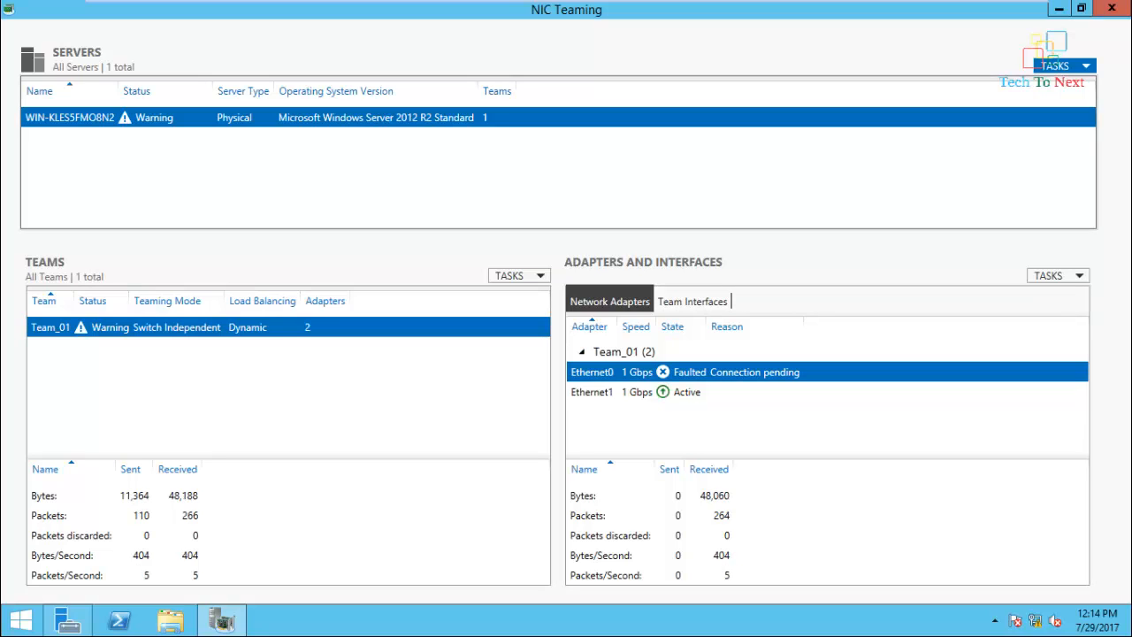
left_click(1005, 103)
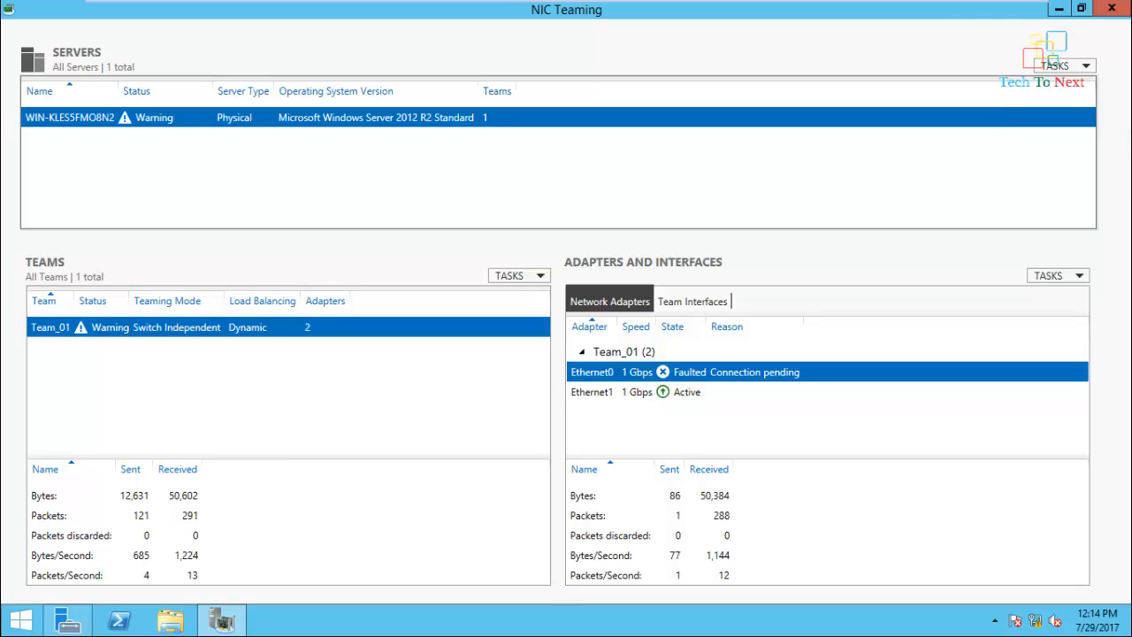
right_click(164, 114)
left_click(211, 124)
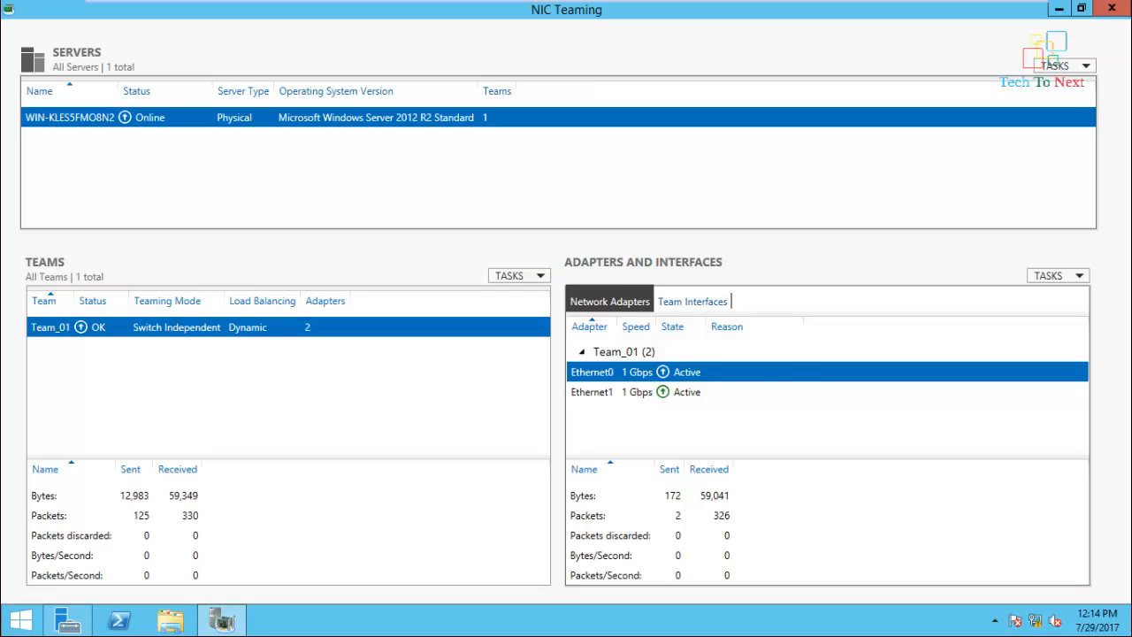
left_click(692, 301)
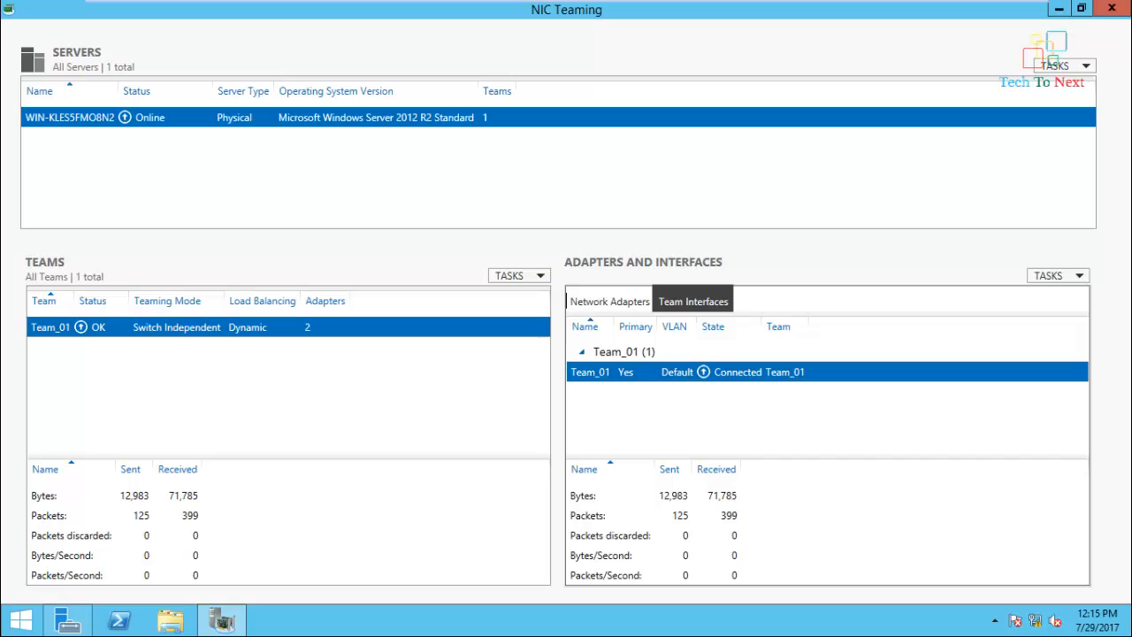
left_click(609, 302)
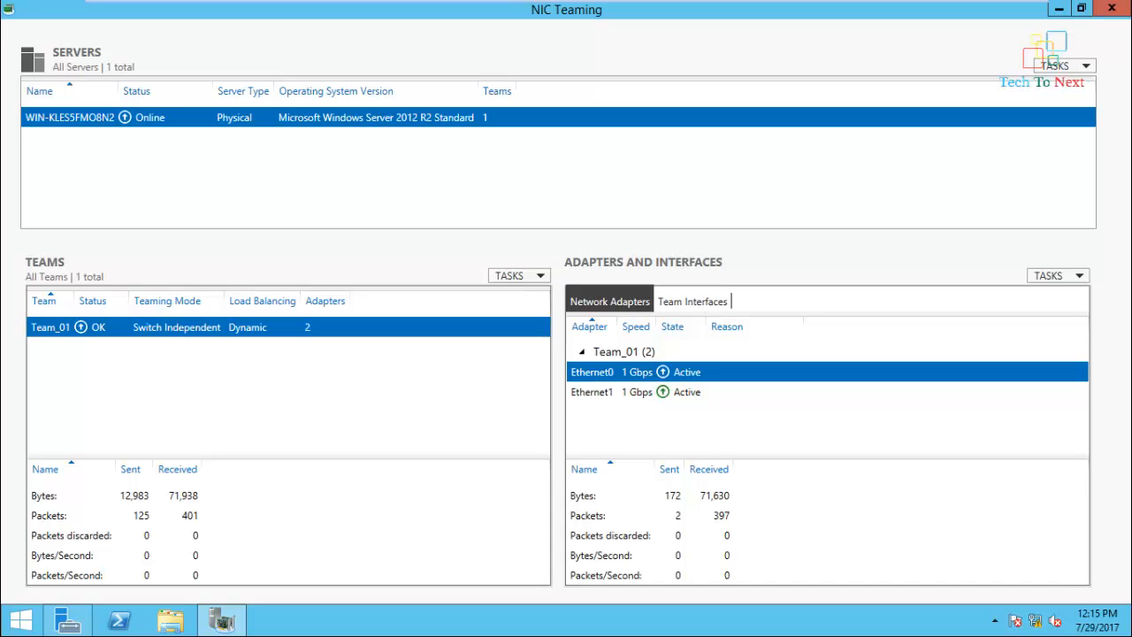
Step: Minimize NIC Teaming and Server Manager to return to the desktop, and refresh it
left_click(1059, 8)
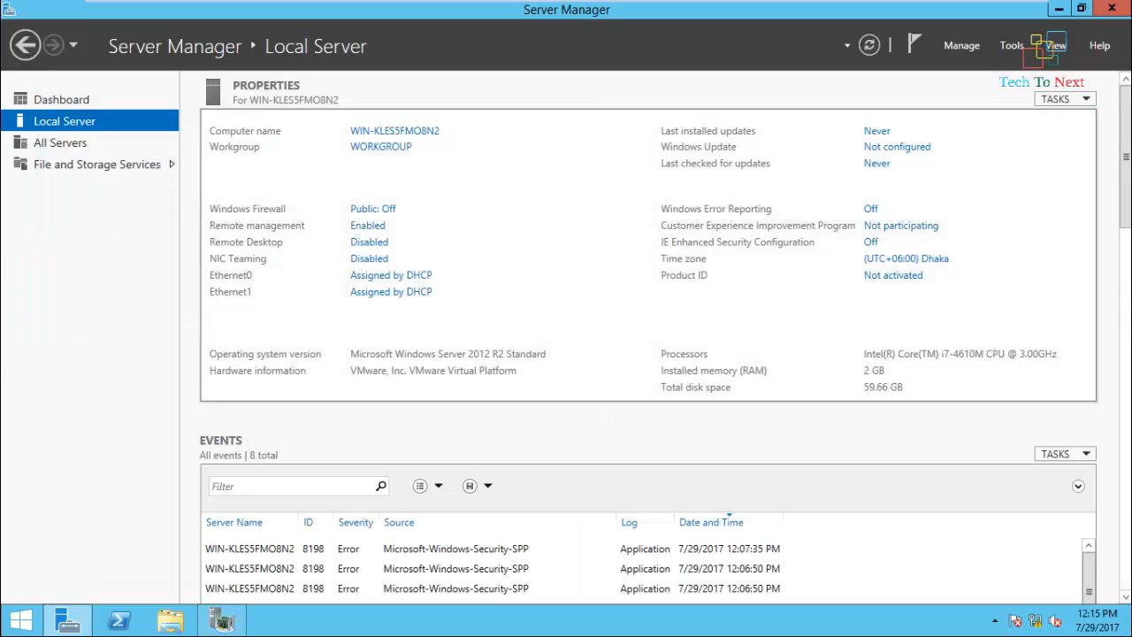
left_click(1059, 8)
right_click(586, 320)
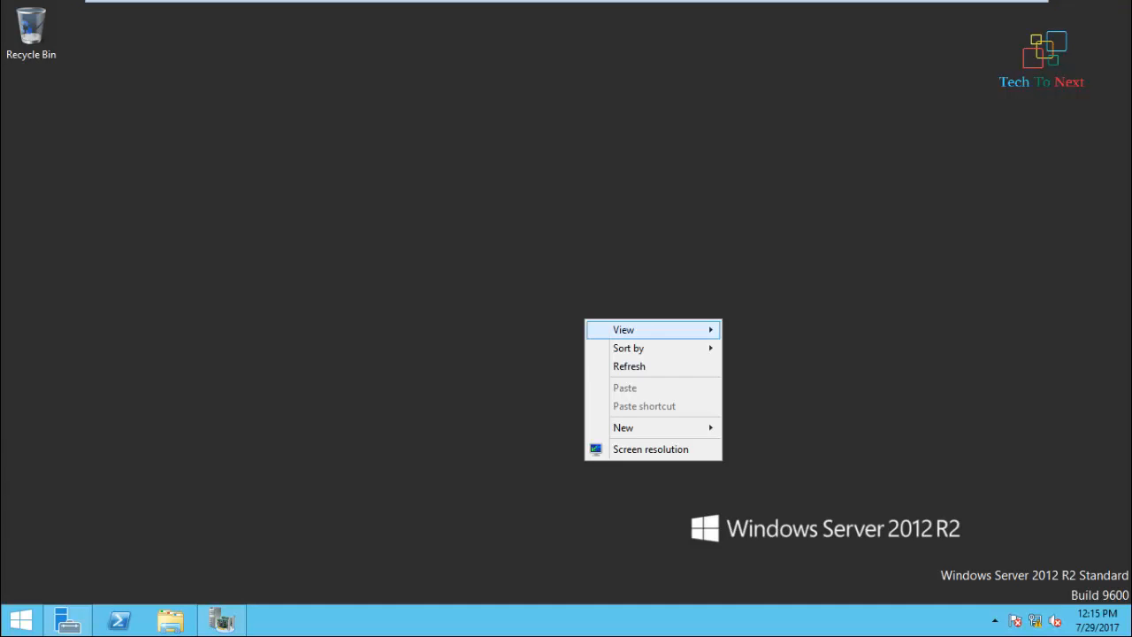
left_click(595, 366)
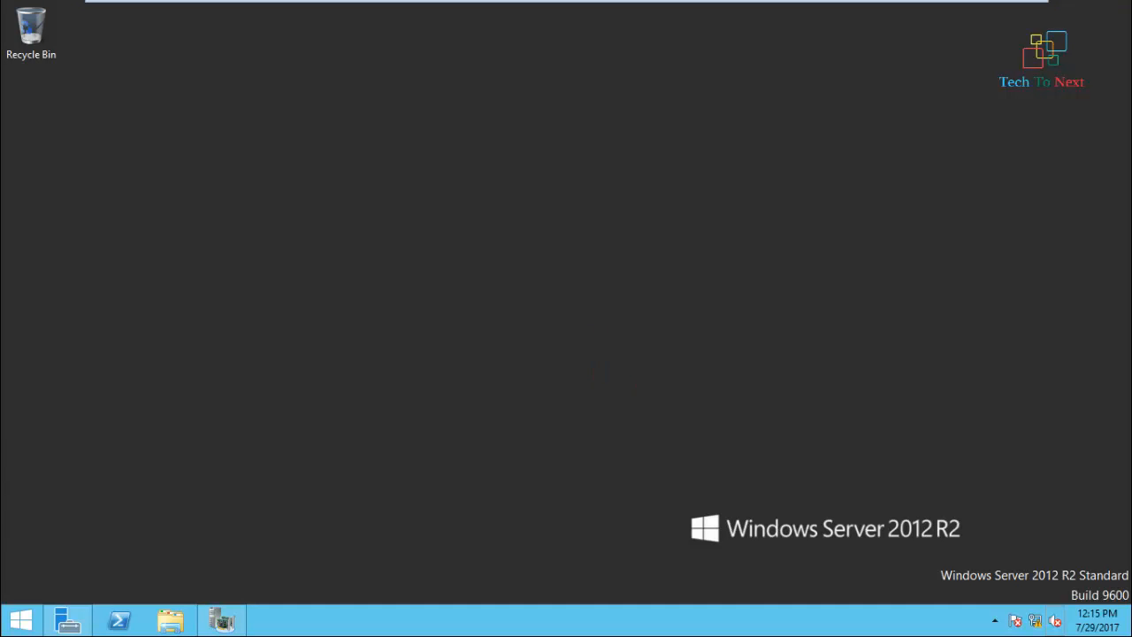
Step: Open the adapter settings from Network and Sharing Center and look over the Team_01, Ethernet0 and Ethernet1 connections
right_click(1035, 621)
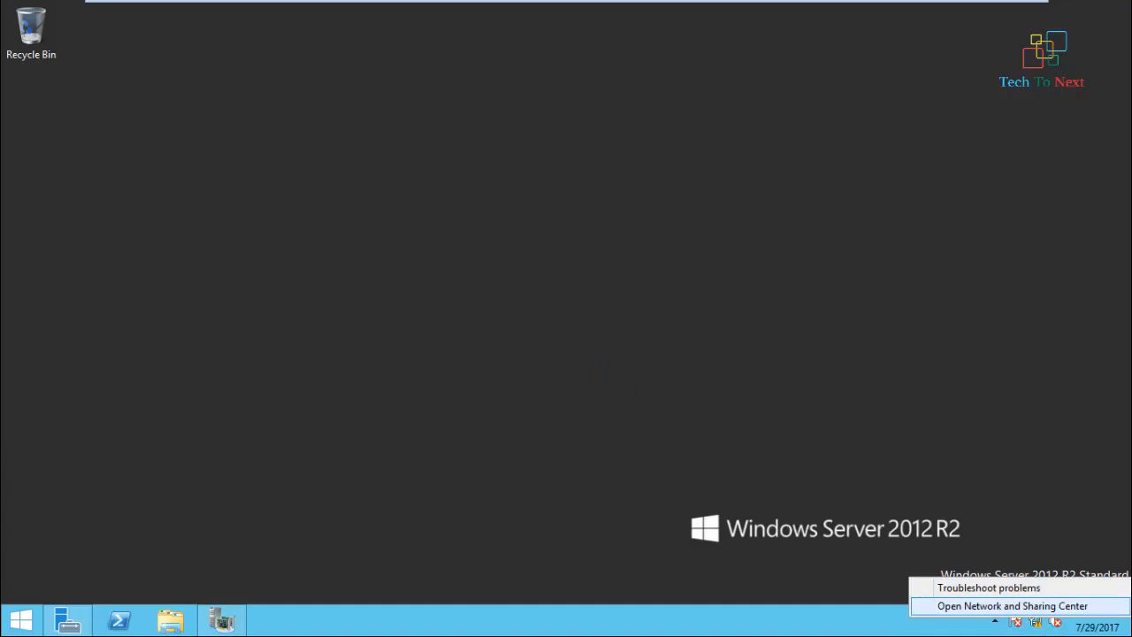
left_click(1013, 606)
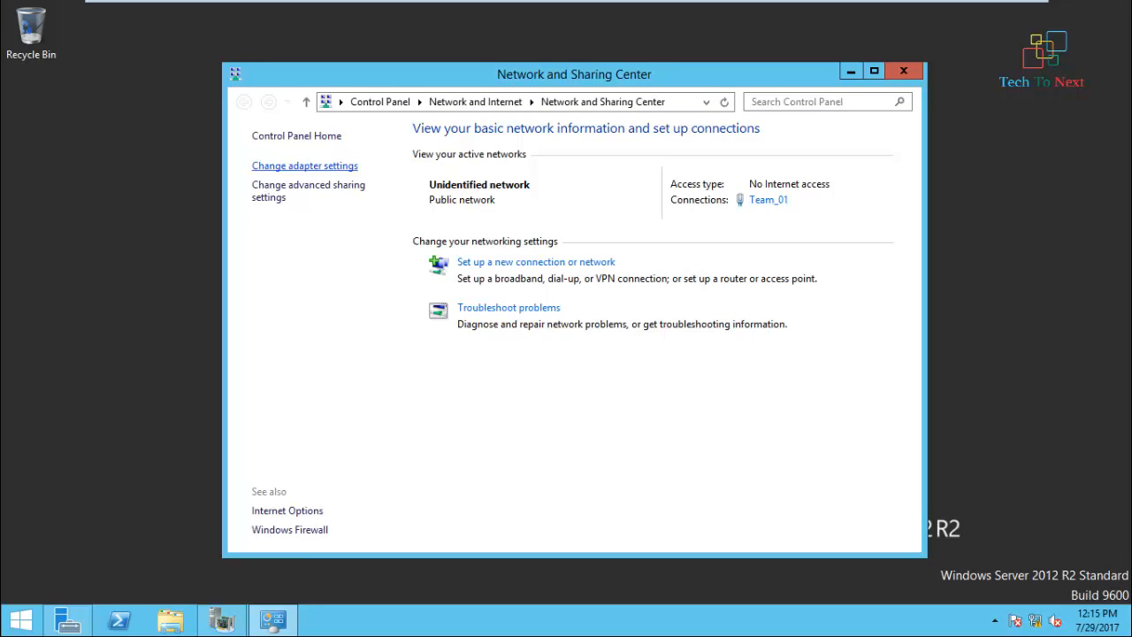
left_click(304, 165)
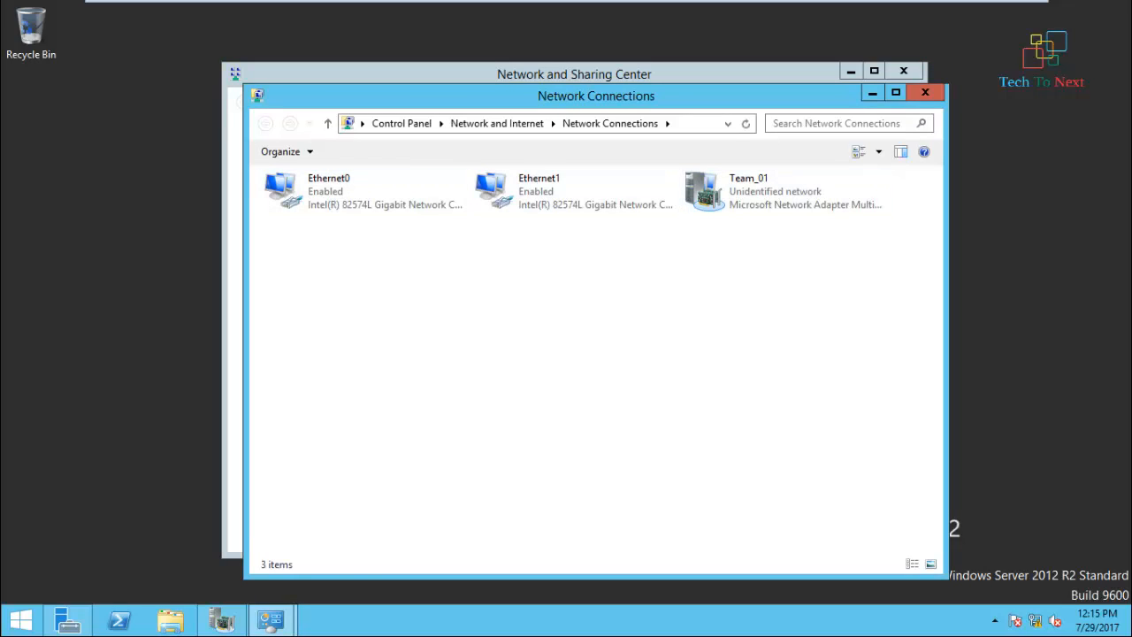
left_click(786, 191)
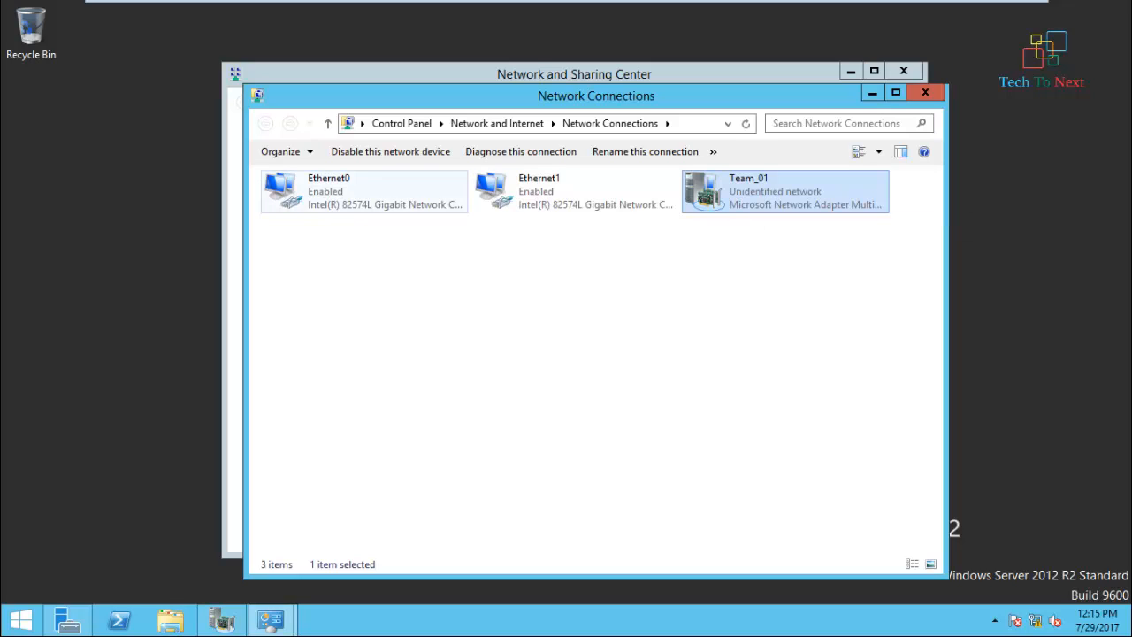
left_click(363, 191)
left_click(575, 191)
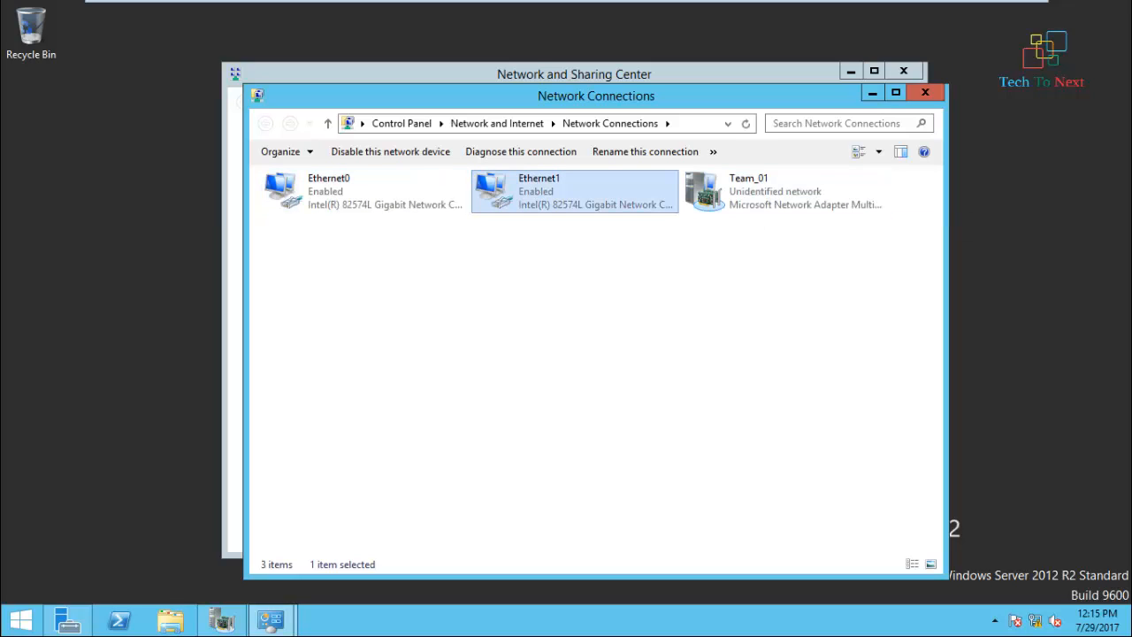
left_click(531, 292)
Step: Examine which items the Ethernet0 and Ethernet1 connections use in their properties, closing each without changes
right_click(330, 195)
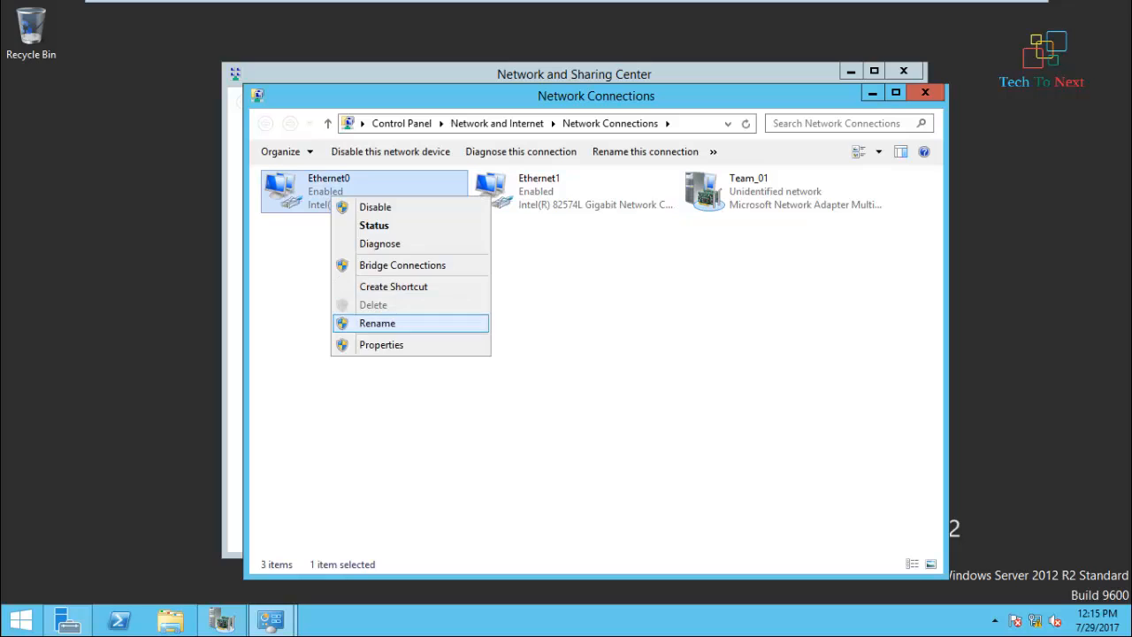
left_click(382, 344)
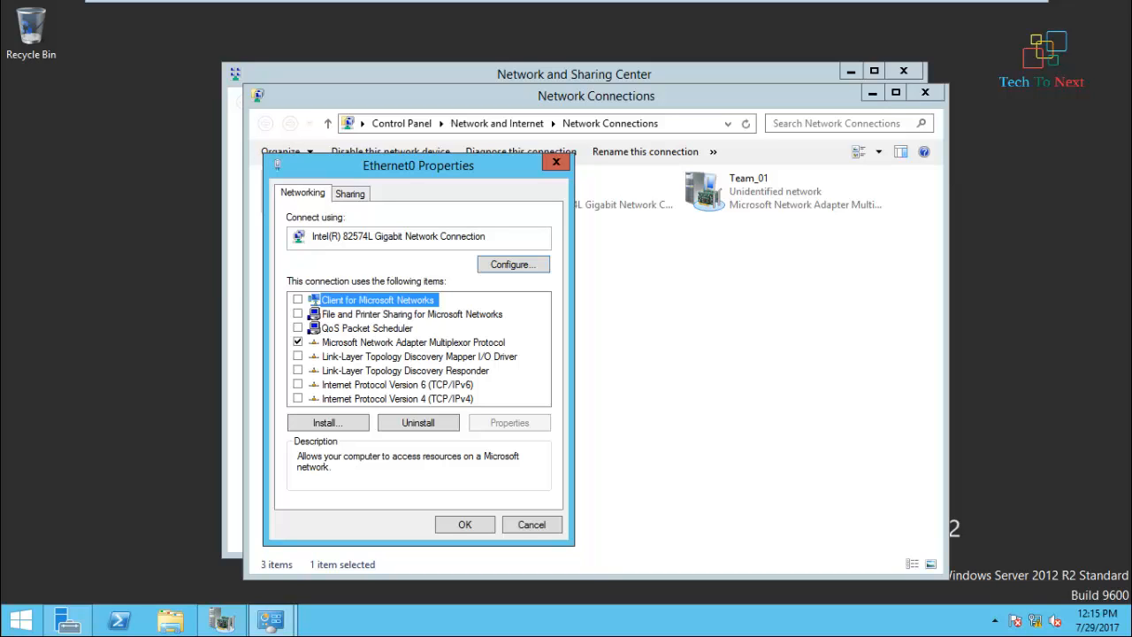
key("Escape")
right_click(532, 183)
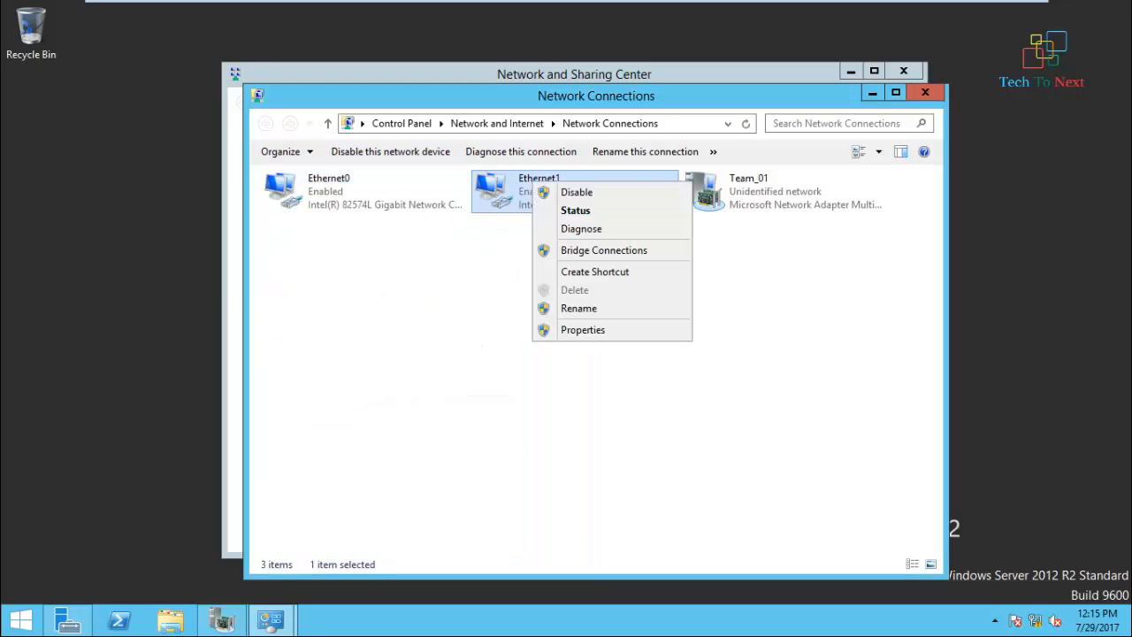
left_click(583, 330)
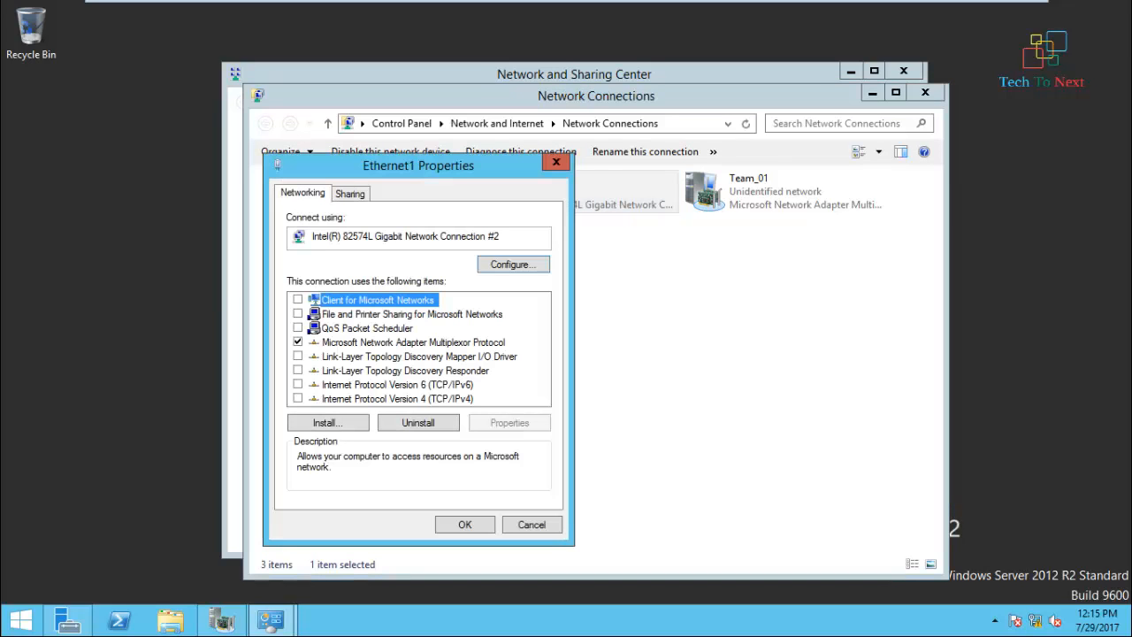
left_click(557, 162)
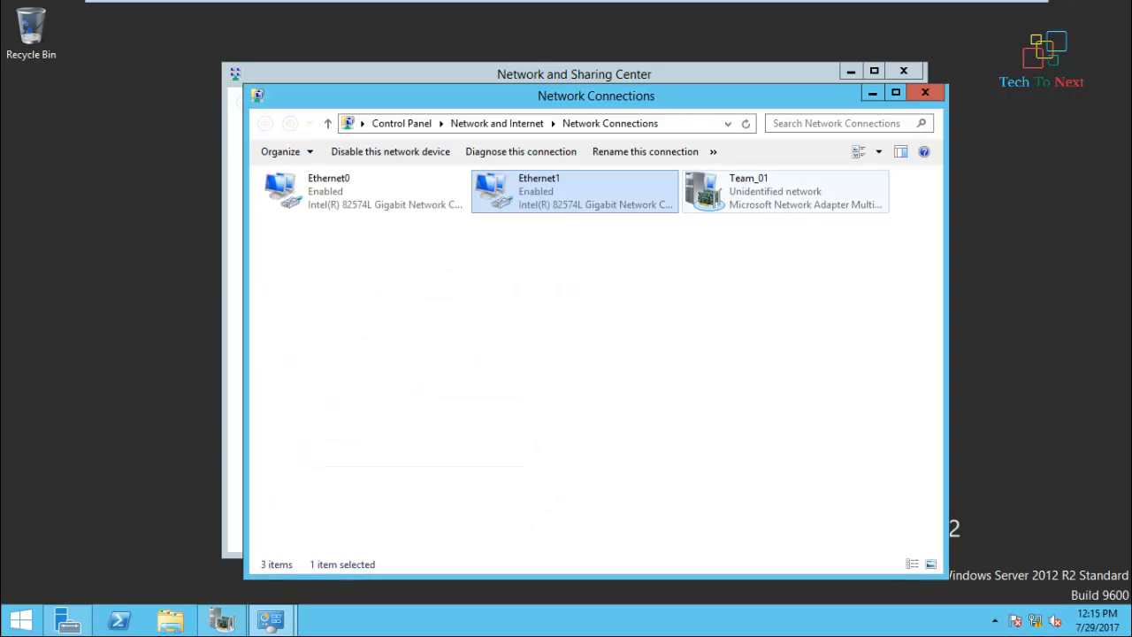
Step: Turn off Internet Protocol Version 6 (TCP/IPv6) in the properties of the Team_01 connection
right_click(732, 184)
left_click(786, 335)
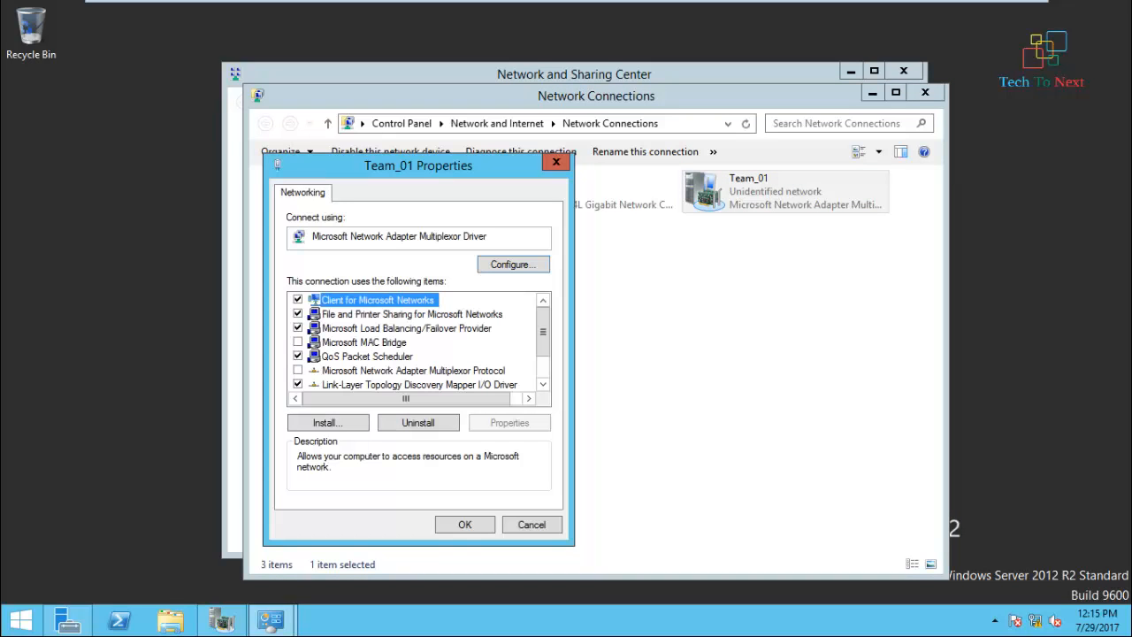
scroll(415, 342, "down", 2)
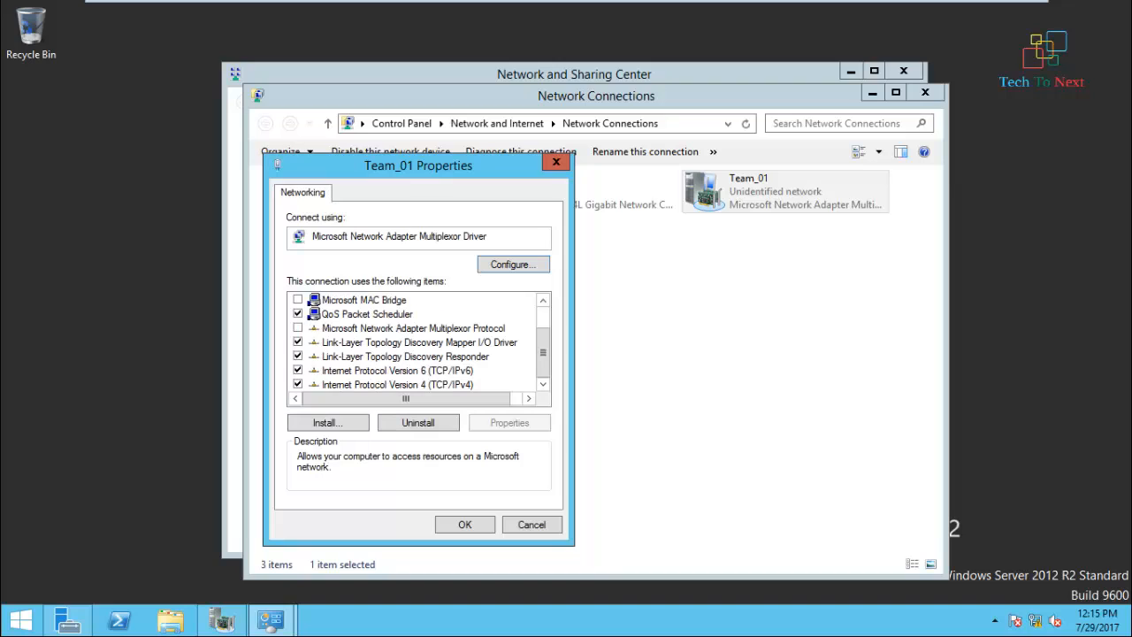
left_click(298, 371)
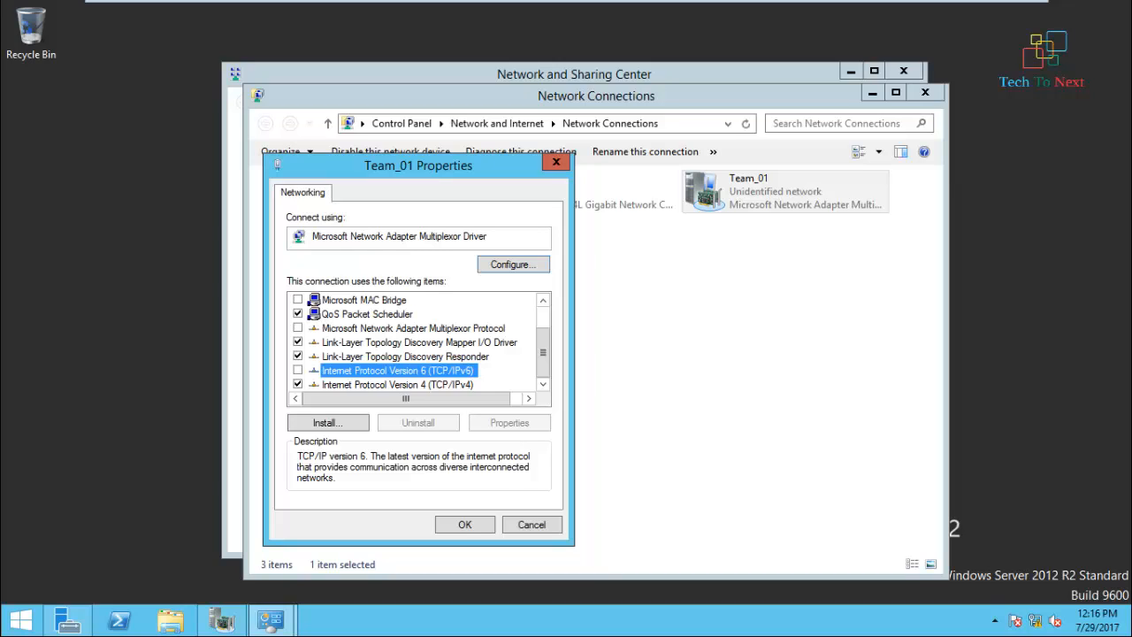
Step: Give Team_01 the static IPv4 address 192.168.0.50 with subnet mask 255.255.255.0 and default gateway 192.168.0.1, and close its properties
left_click(397, 385)
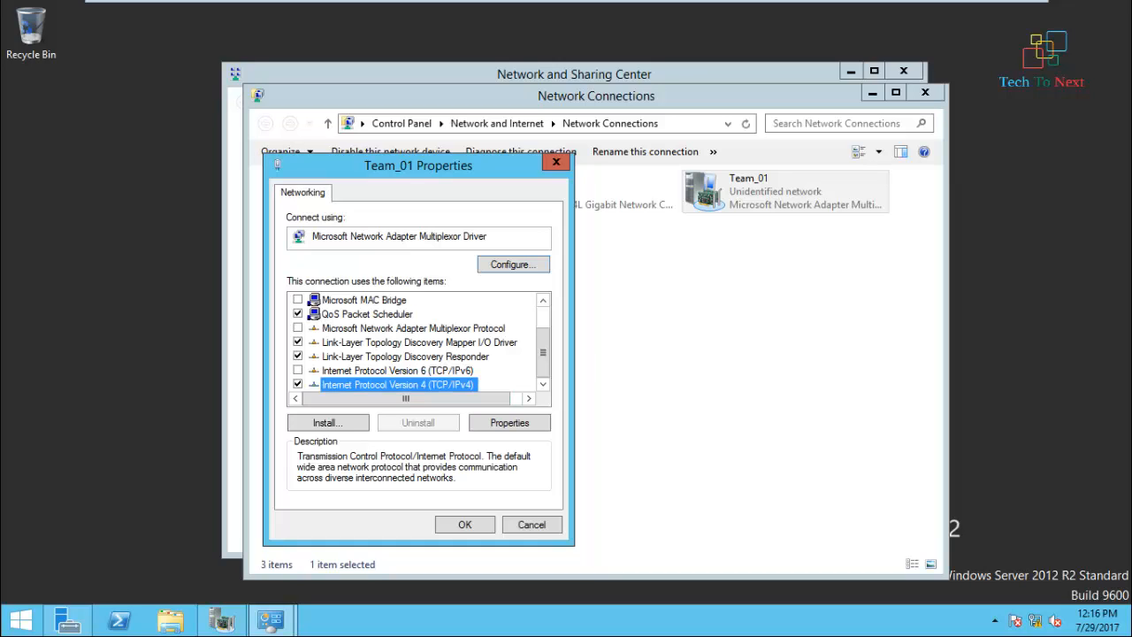
left_click(509, 422)
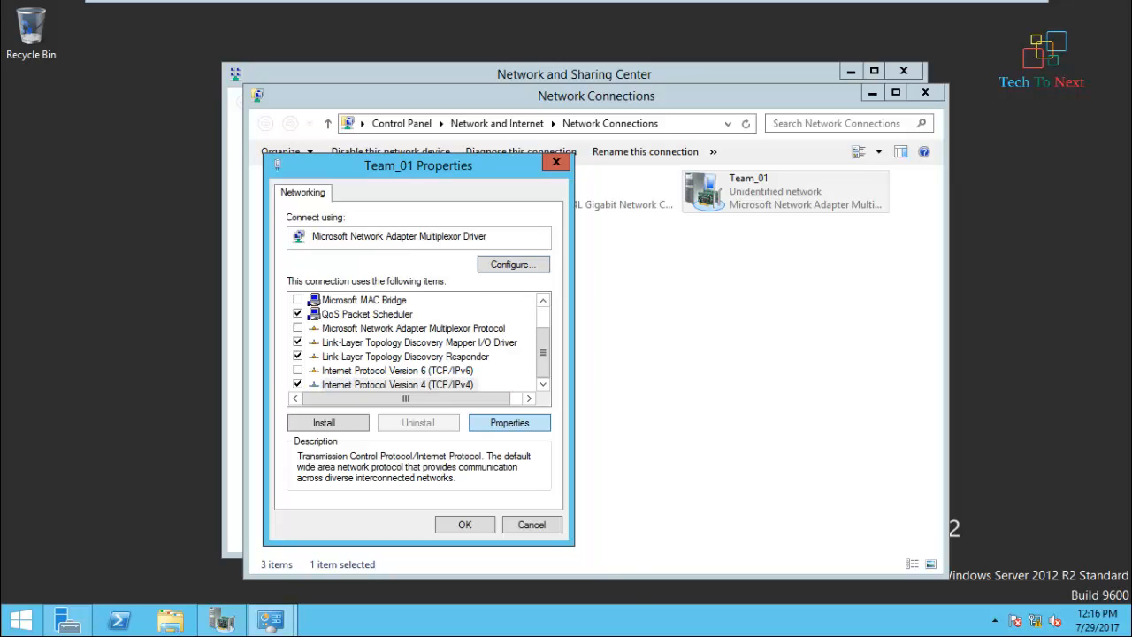
left_click_drag(484, 229, 526, 84)
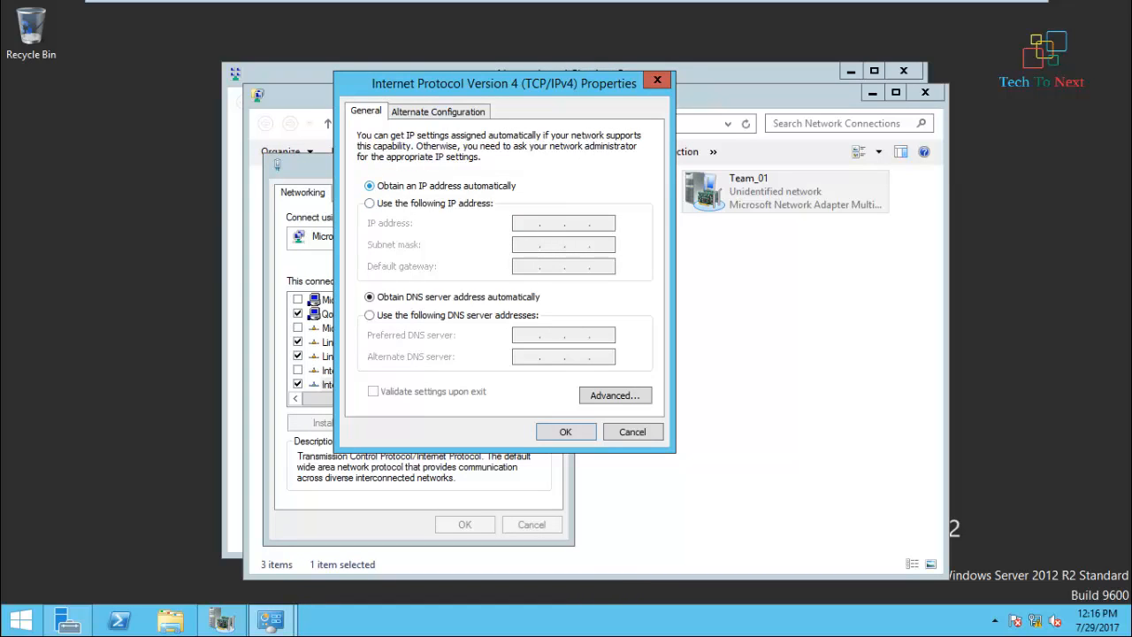
left_click(370, 203)
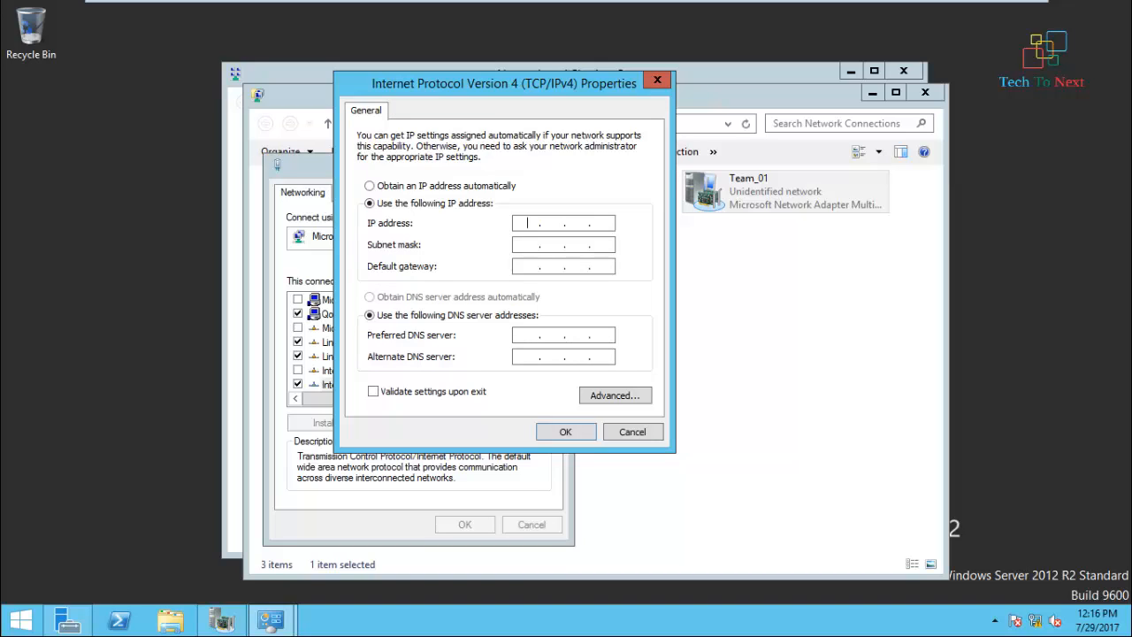
type("192 . 168 . 0 . 50")
key("Tab")
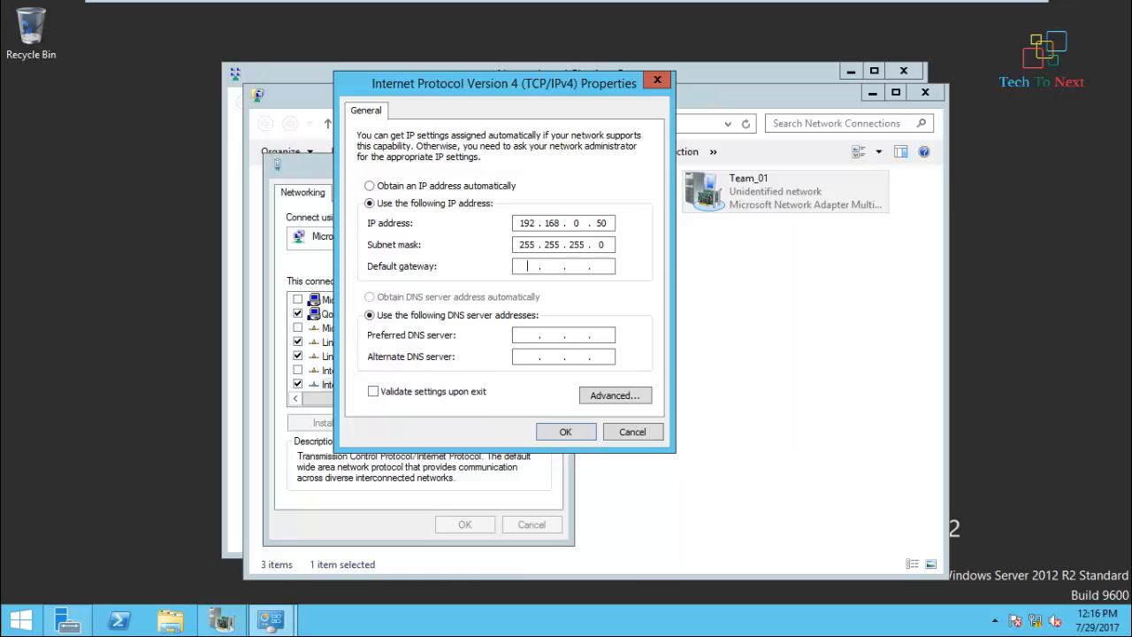
type("192 . 168 . 0 . 1")
key("Return")
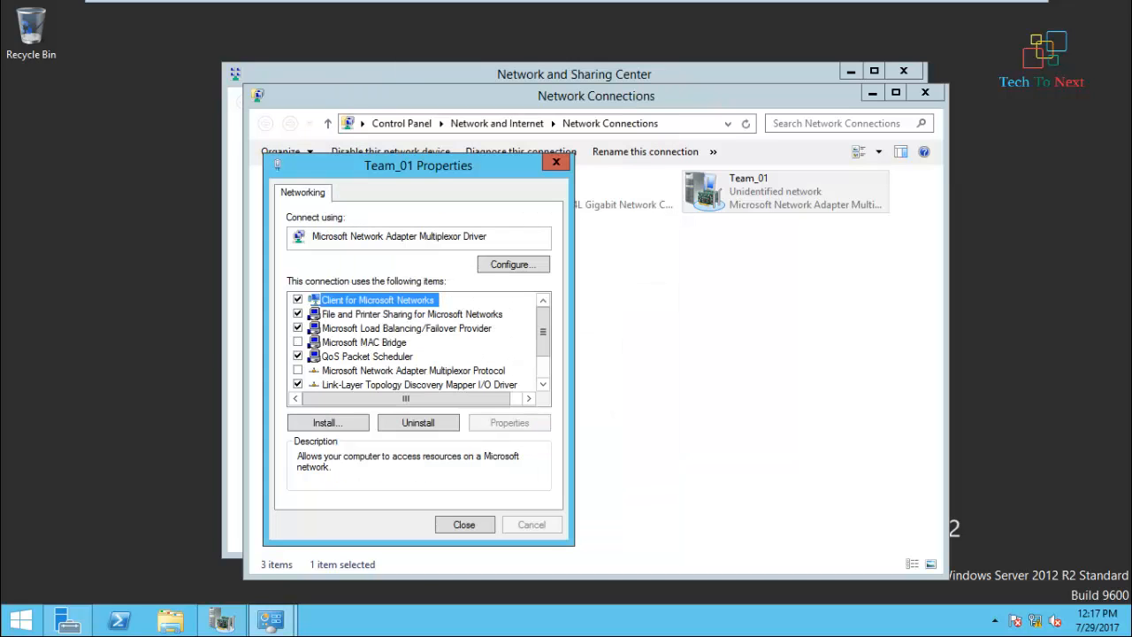
key("Return")
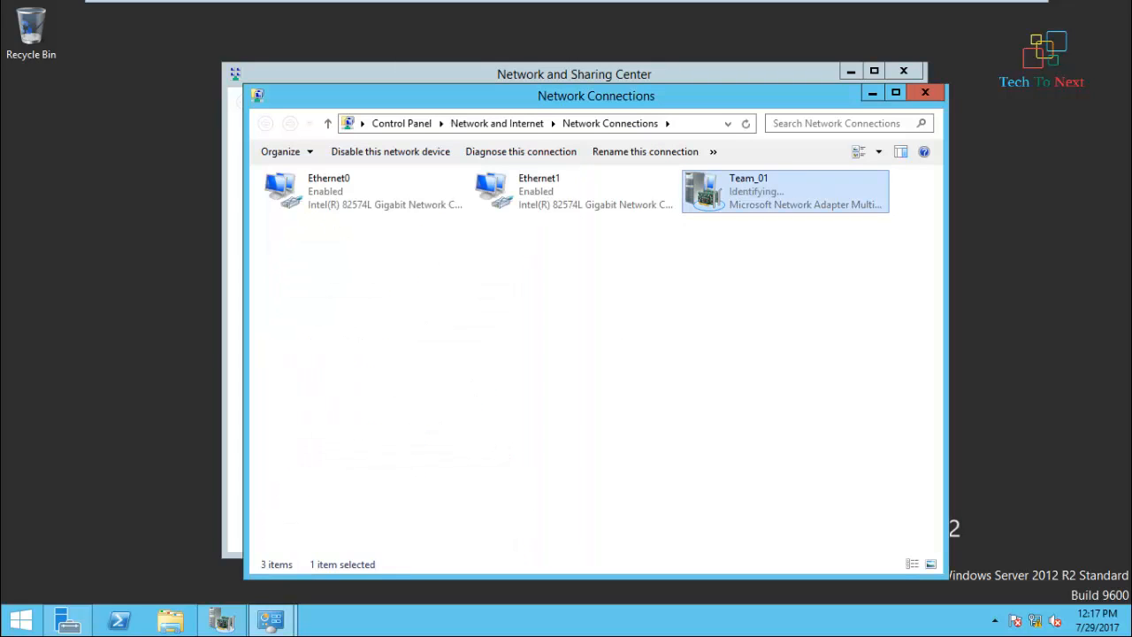
right_click(84, 223)
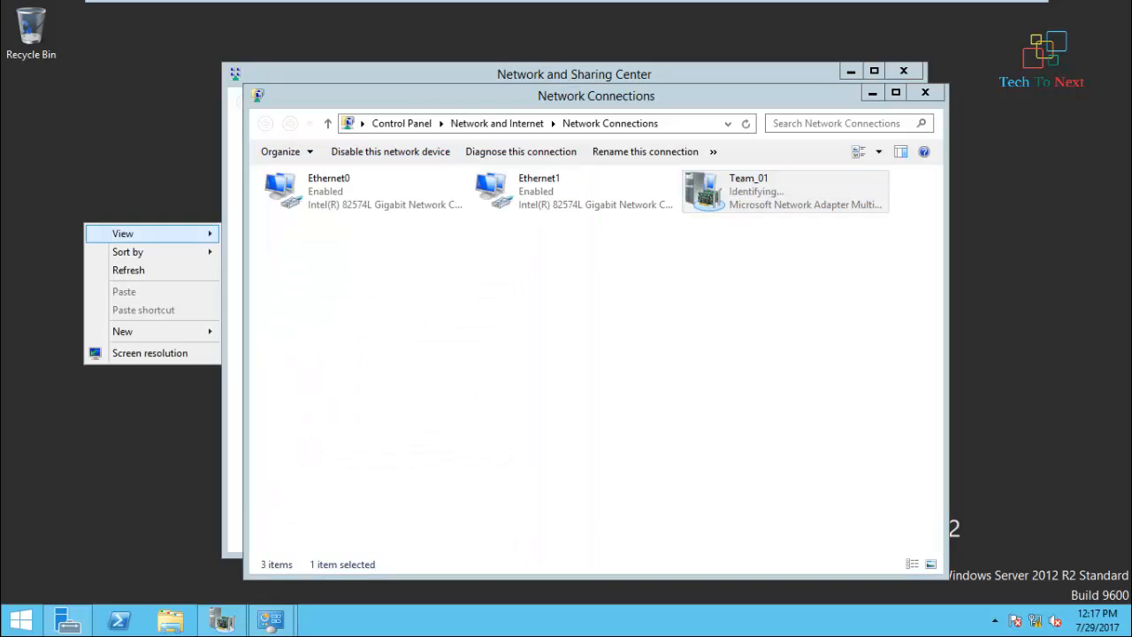
left_click(111, 268)
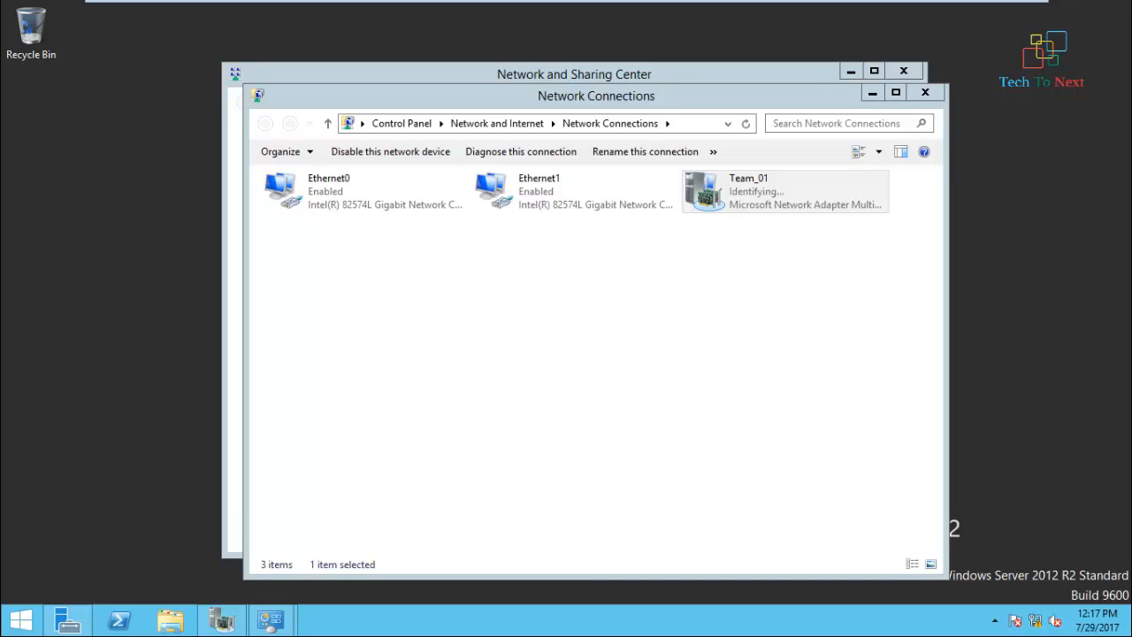
right_click(995, 223)
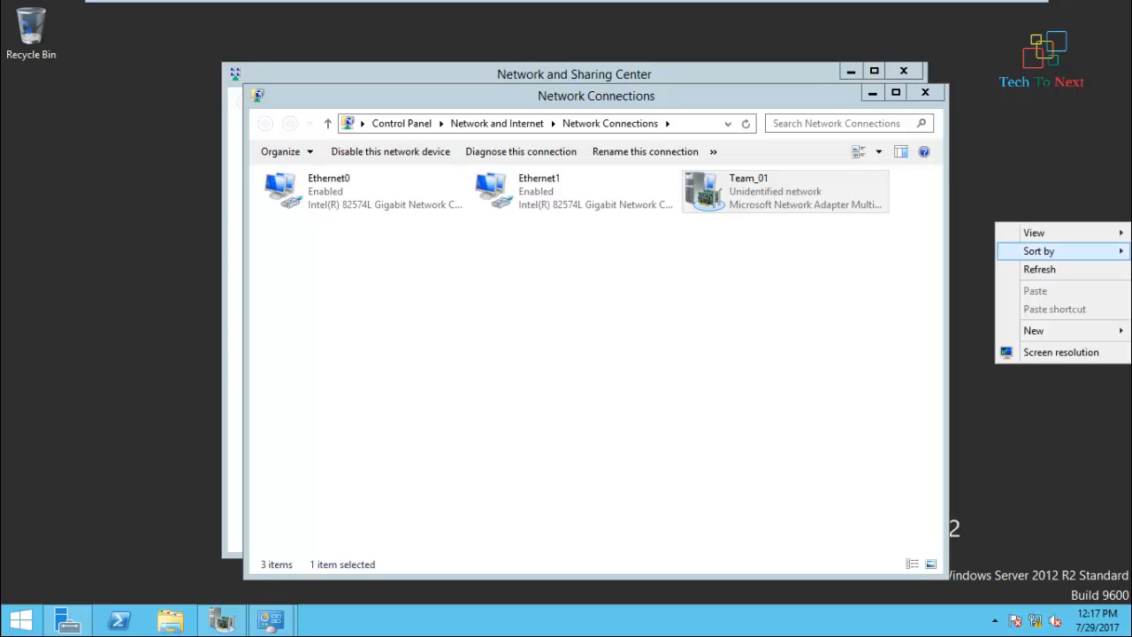
left_click(1012, 268)
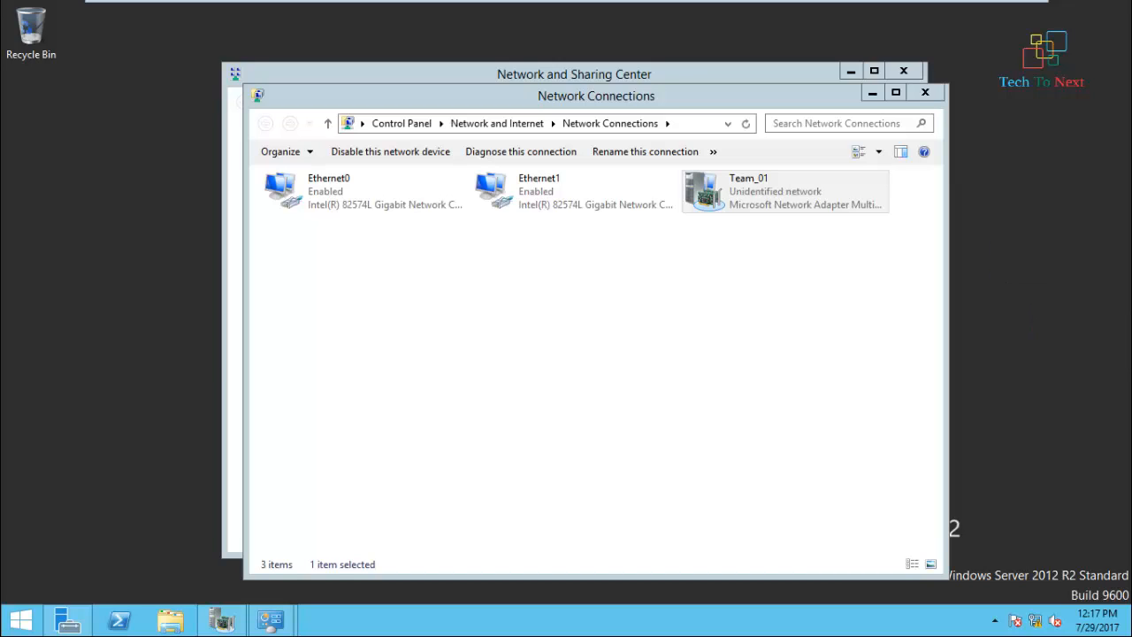
right_click(76, 228)
left_click(106, 275)
right_click(85, 222)
left_click(115, 270)
right_click(103, 247)
left_click(133, 297)
right_click(42, 202)
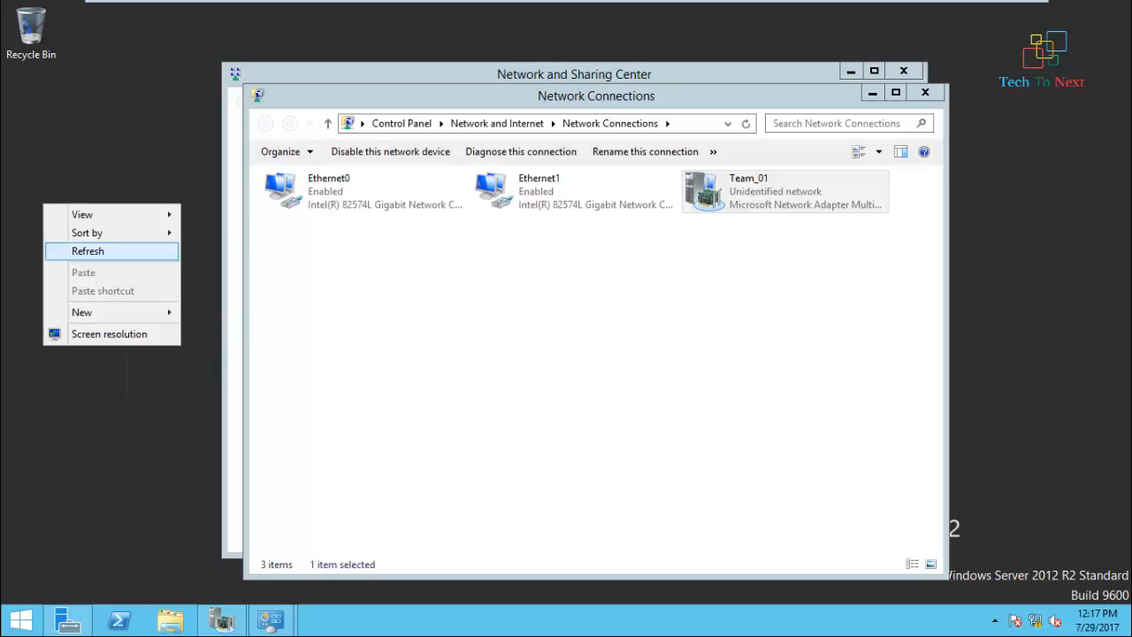
left_click(75, 252)
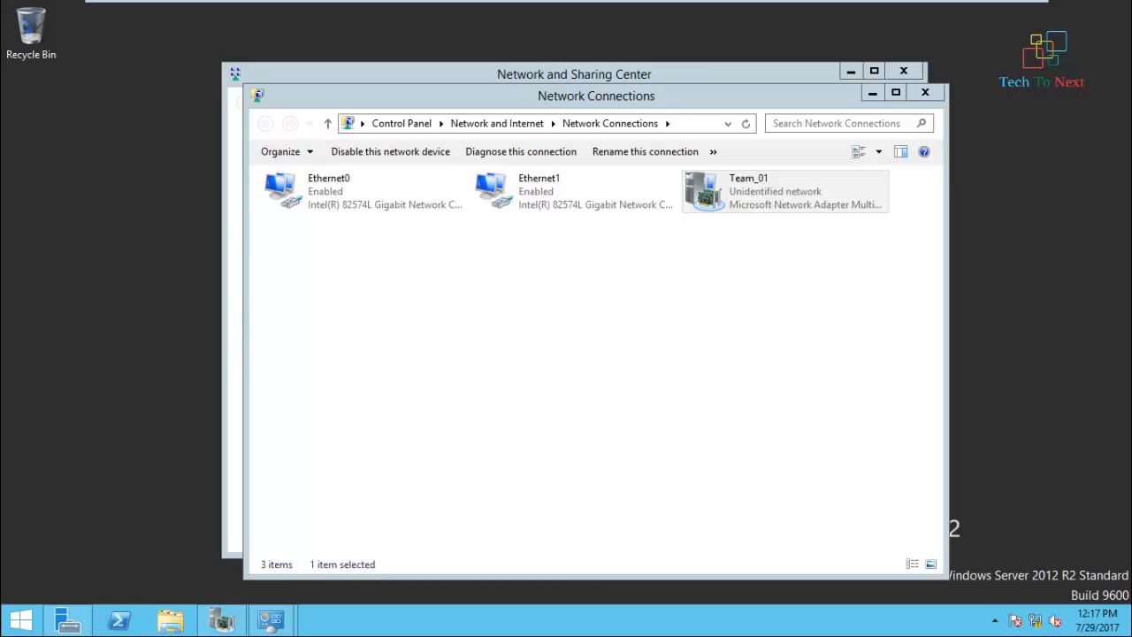
Step: Open a Command Prompt by running cmd and move its window clear of the desktop's edge
key("super+r")
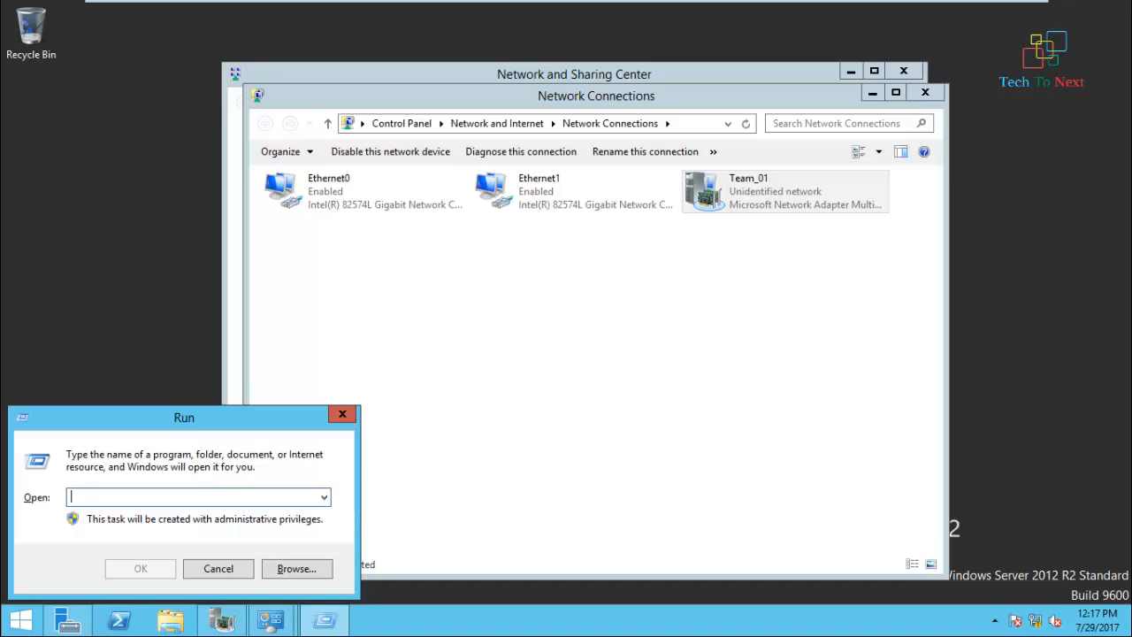
type("cmd")
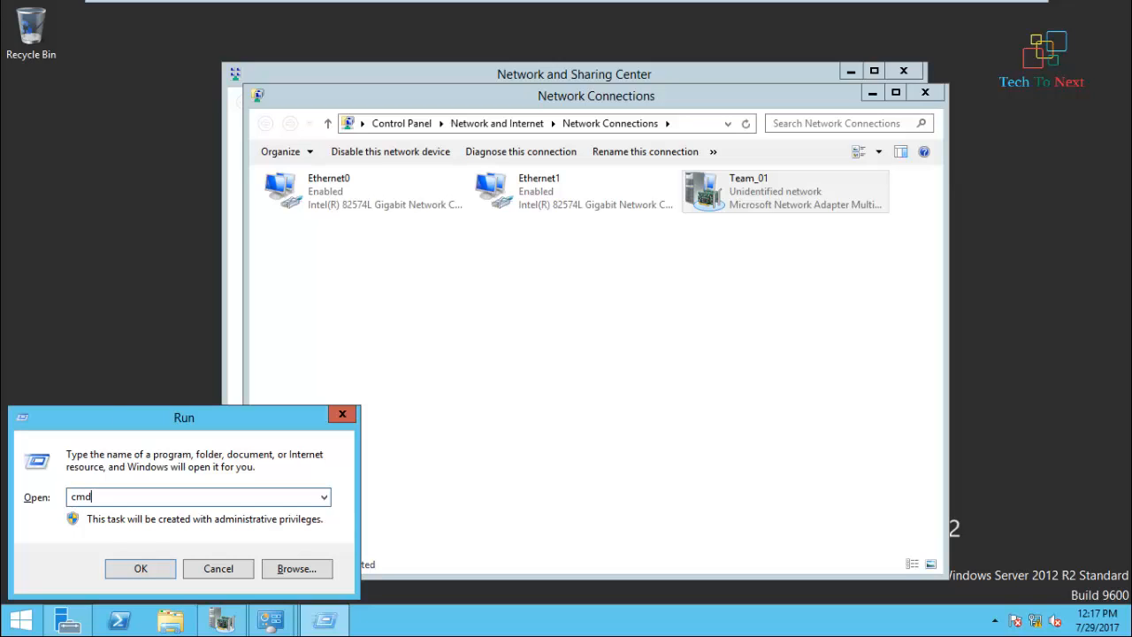
key("Return")
key("Return")
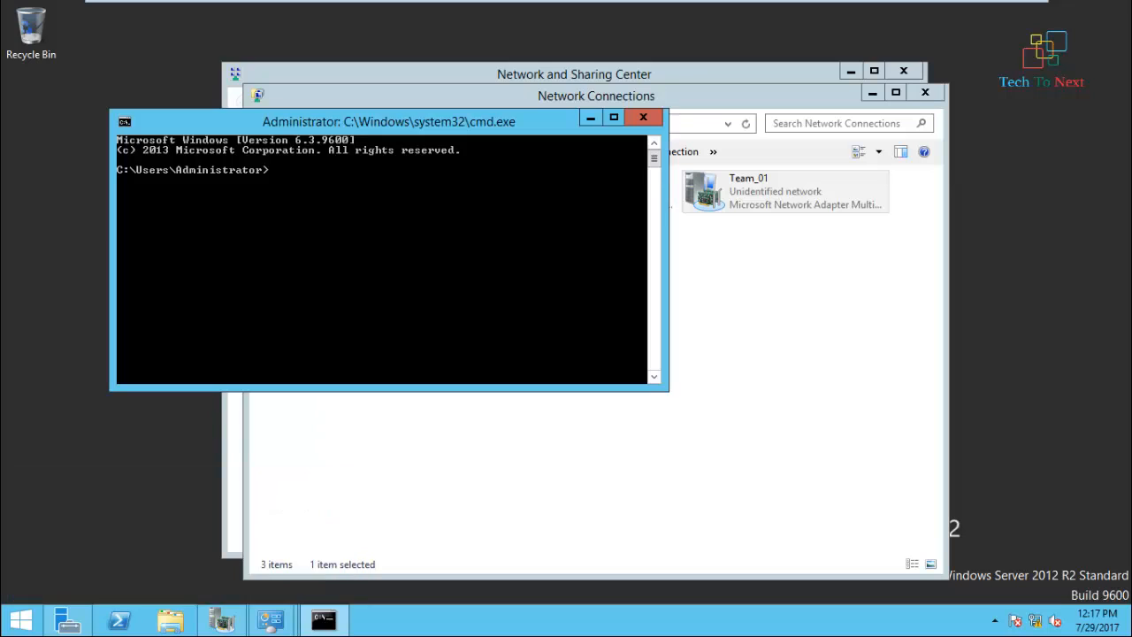
left_click_drag(367, 121, 456, 144)
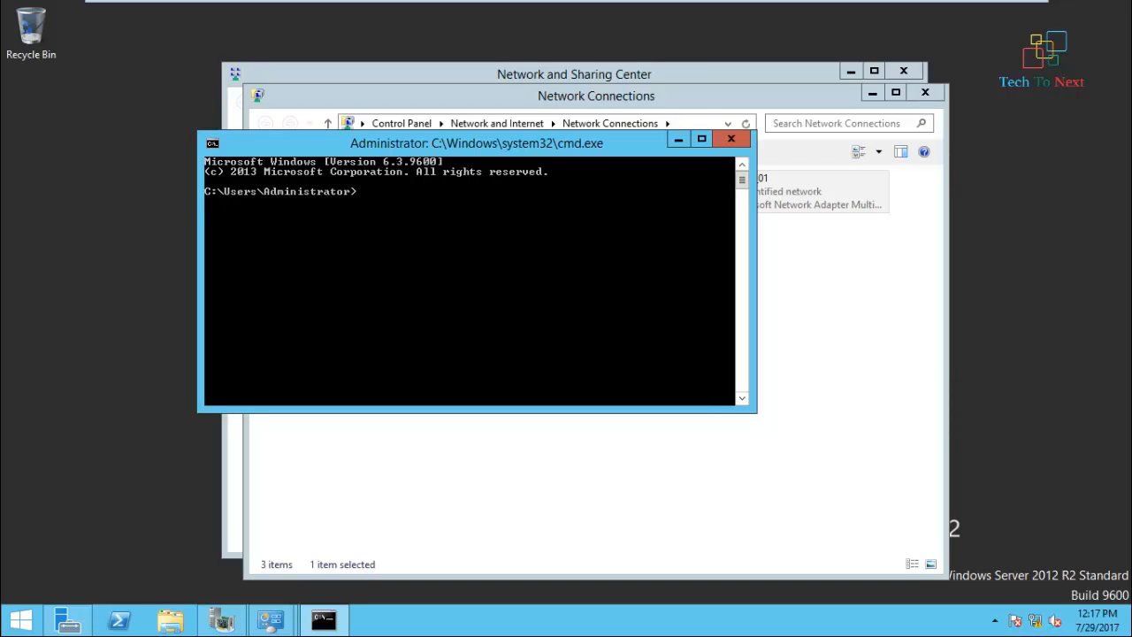
mouse_move(1131, 636)
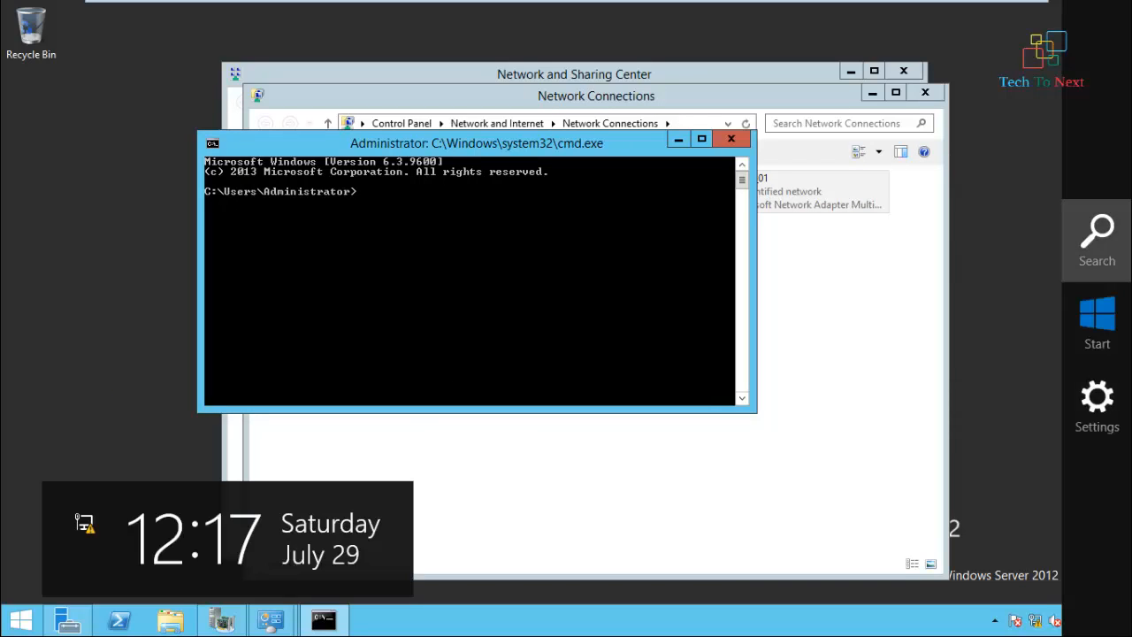
left_click(1097, 233)
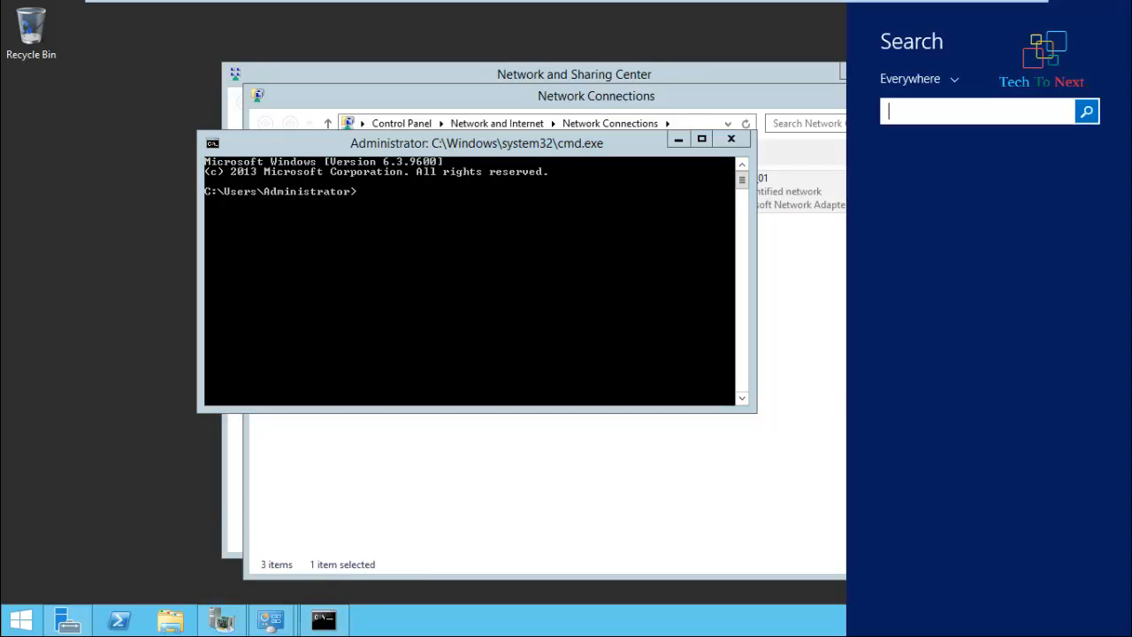
type("cmd")
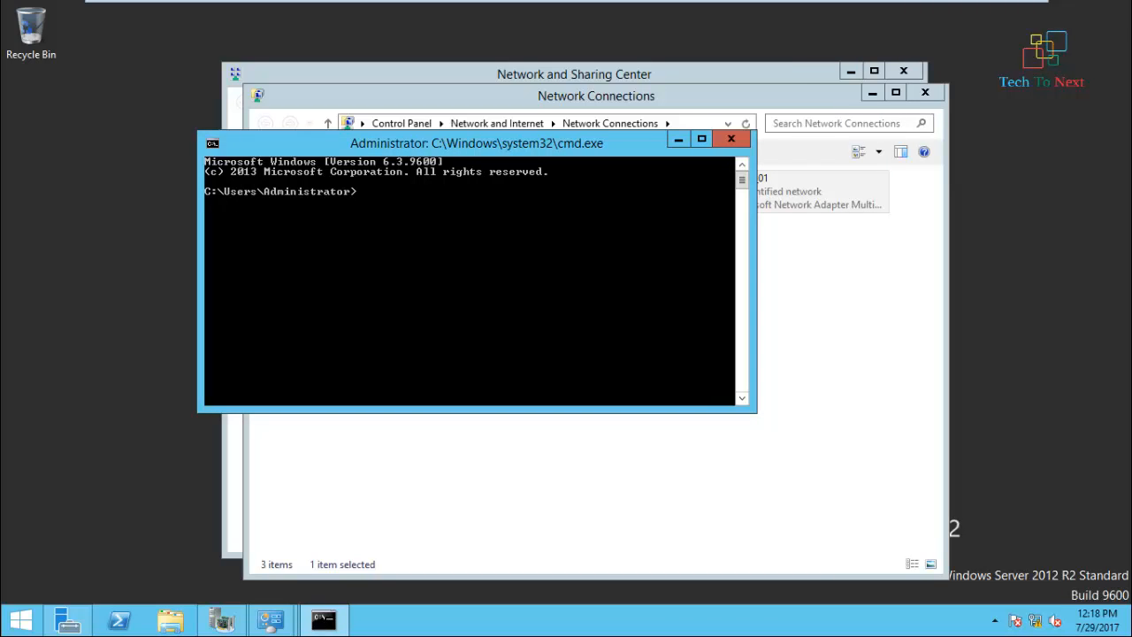
Step: Move the Command Prompt below the adapter icons and start a continuous ping with ping 192.168.0.50 -t
left_click_drag(444, 146, 496, 222)
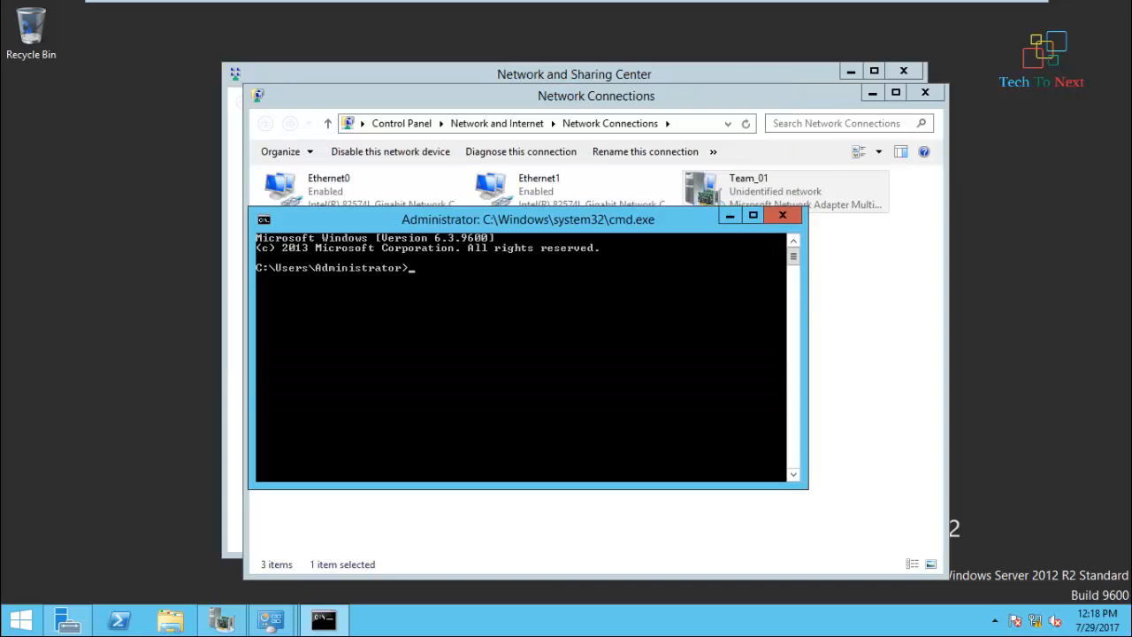
type("ping 192.168.0.50 -t")
key("Return")
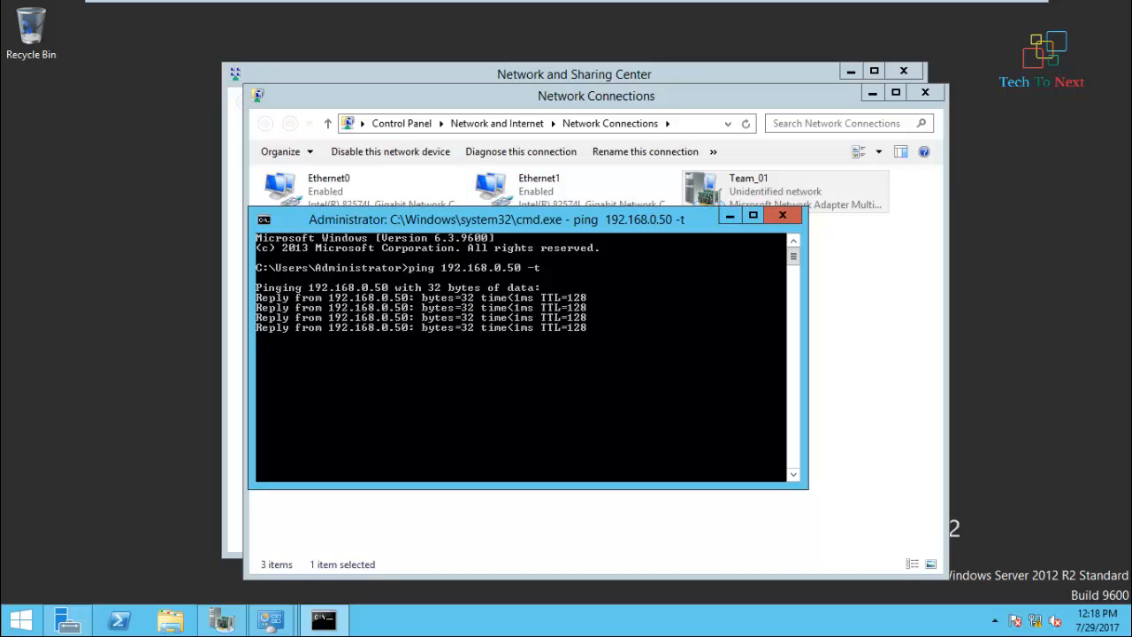
Step: Arrange the Network Connections and Command Prompt windows side by side, narrowing Network Connections so the ping output stays uncovered
left_click_drag(416, 219, 741, 156)
left_click_drag(579, 95, 350, 73)
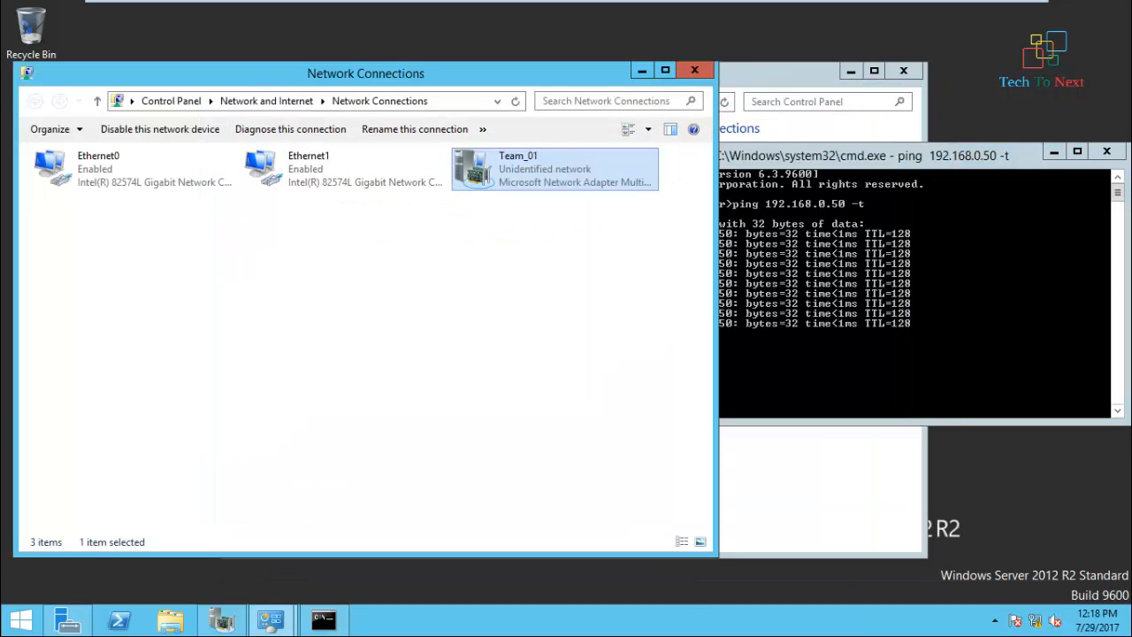
left_click(495, 327)
left_click(823, 362)
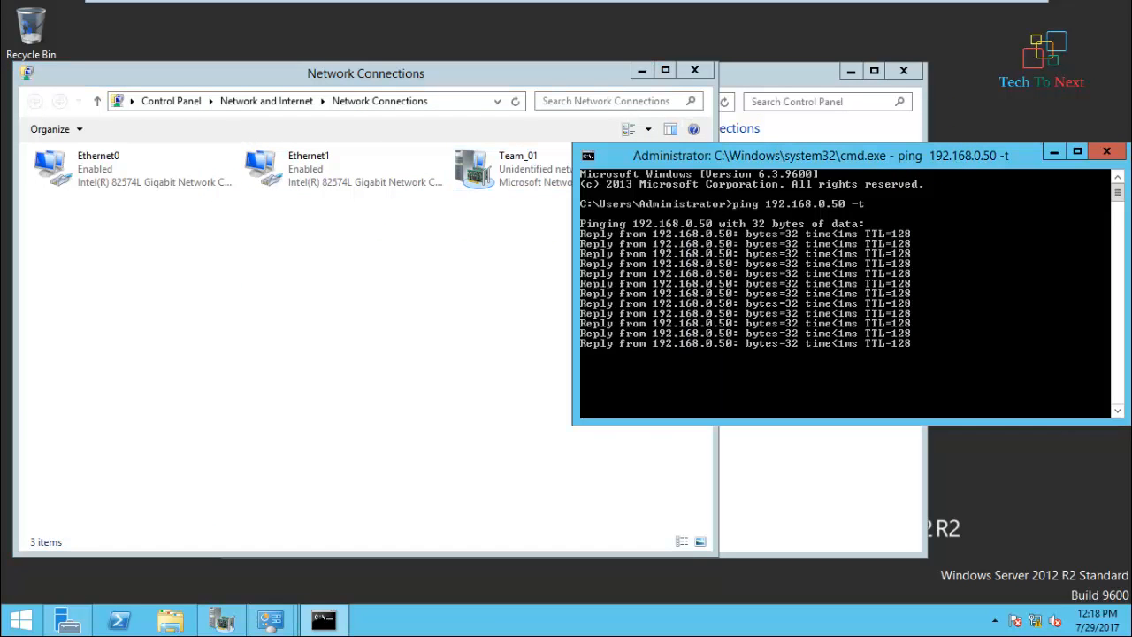
left_click_drag(718, 487, 541, 486)
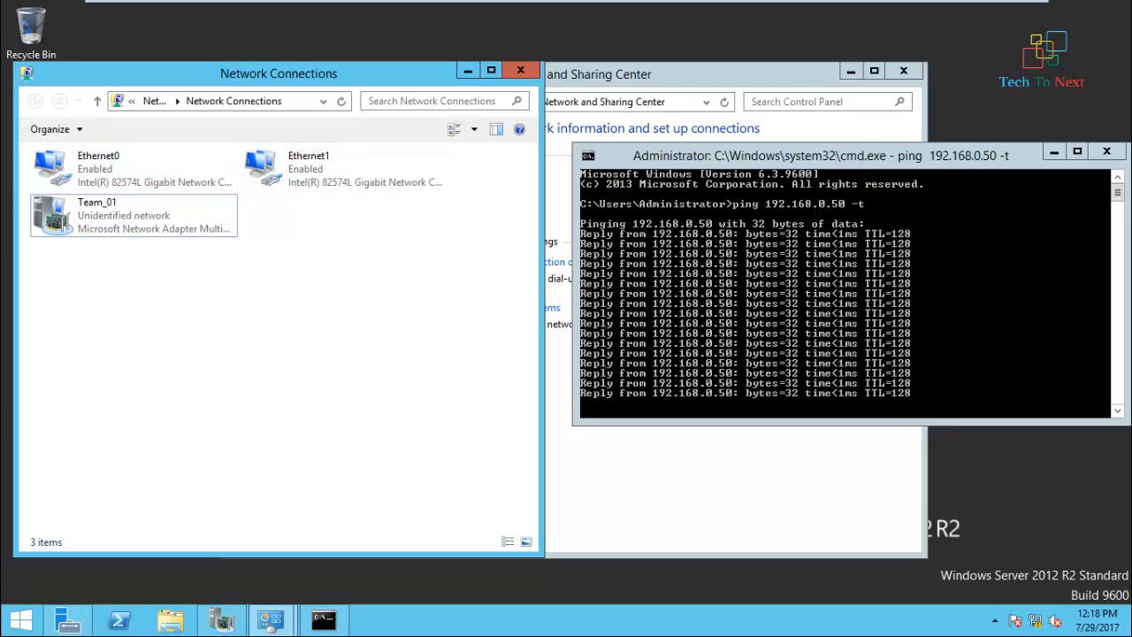
left_click(134, 169)
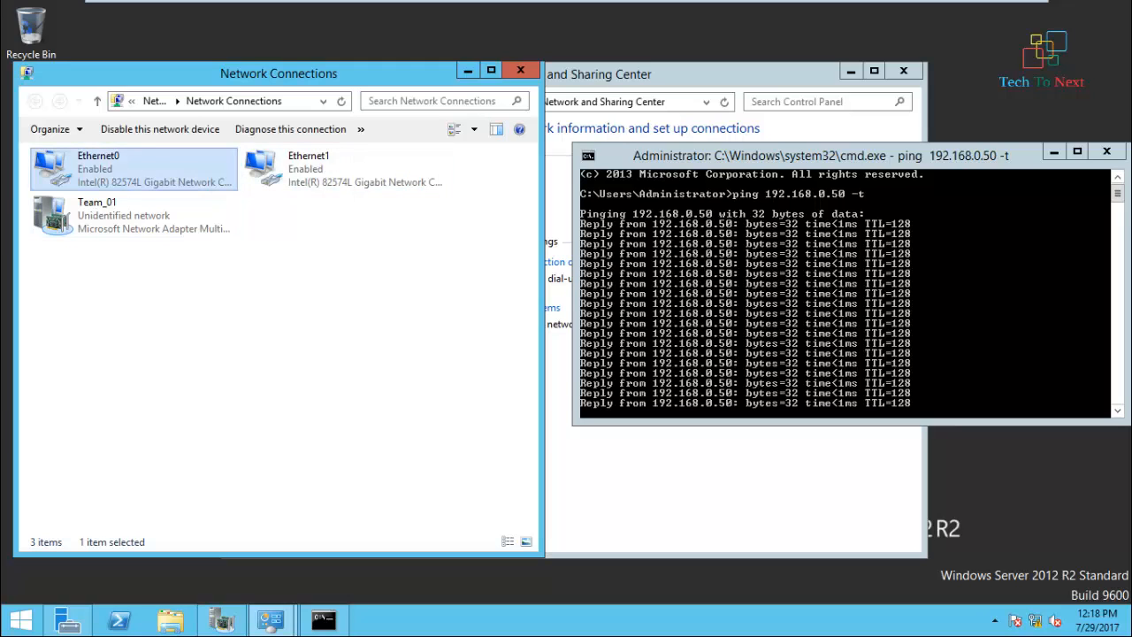
left_click(344, 169)
left_click(133, 169)
left_click(345, 169)
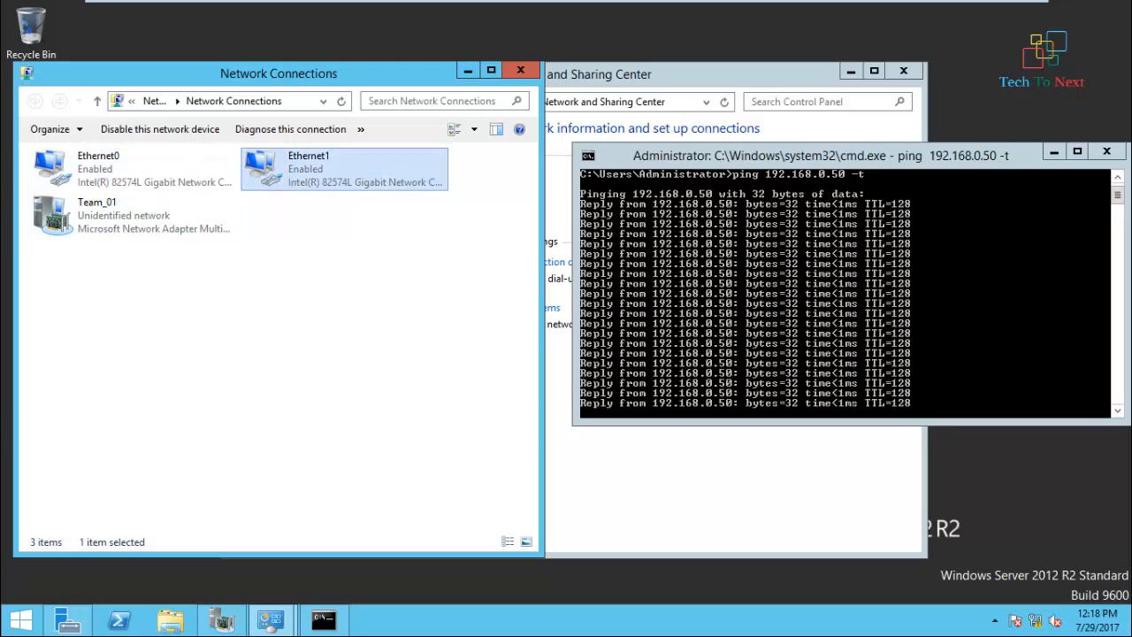
Step: Disable the Team_01 connection while the continuous ping is running
left_click(133, 216)
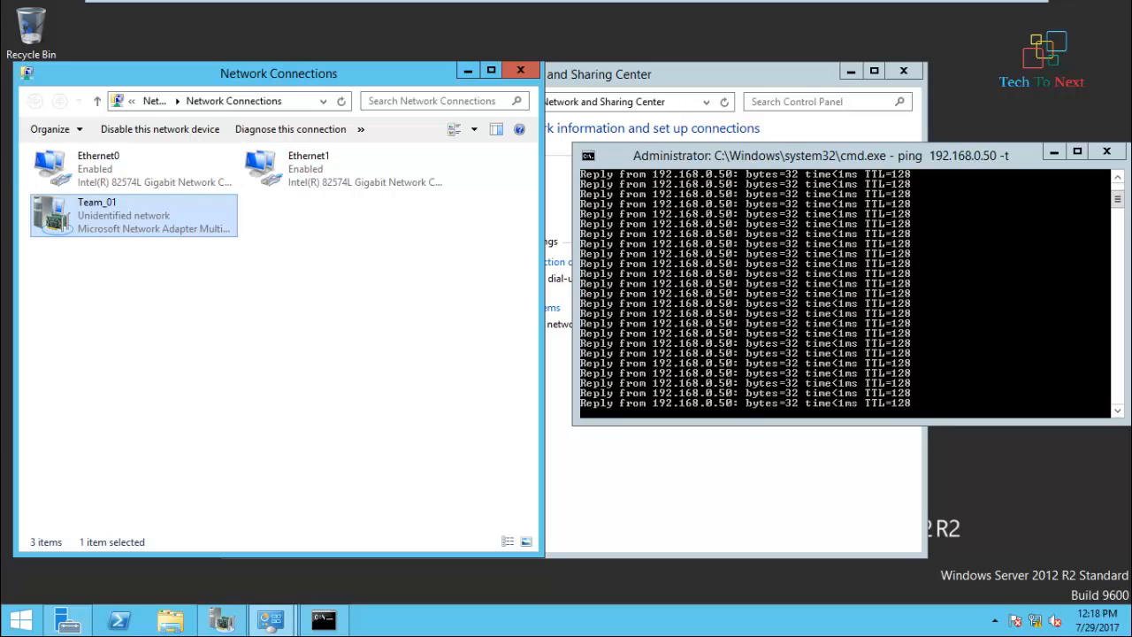
right_click(99, 208)
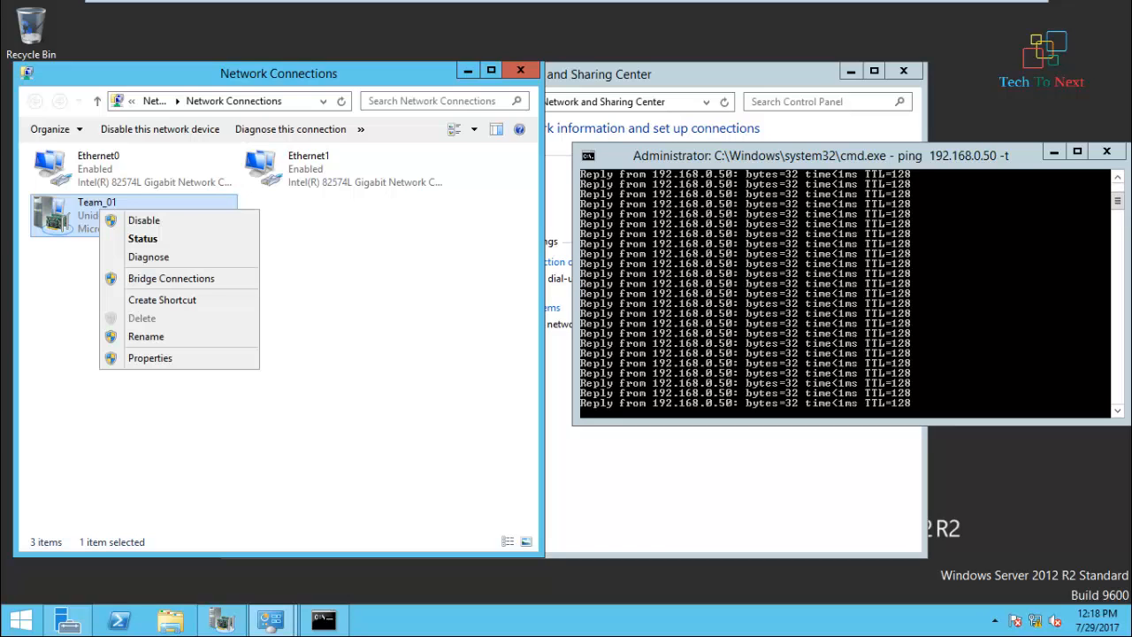
left_click(143, 220)
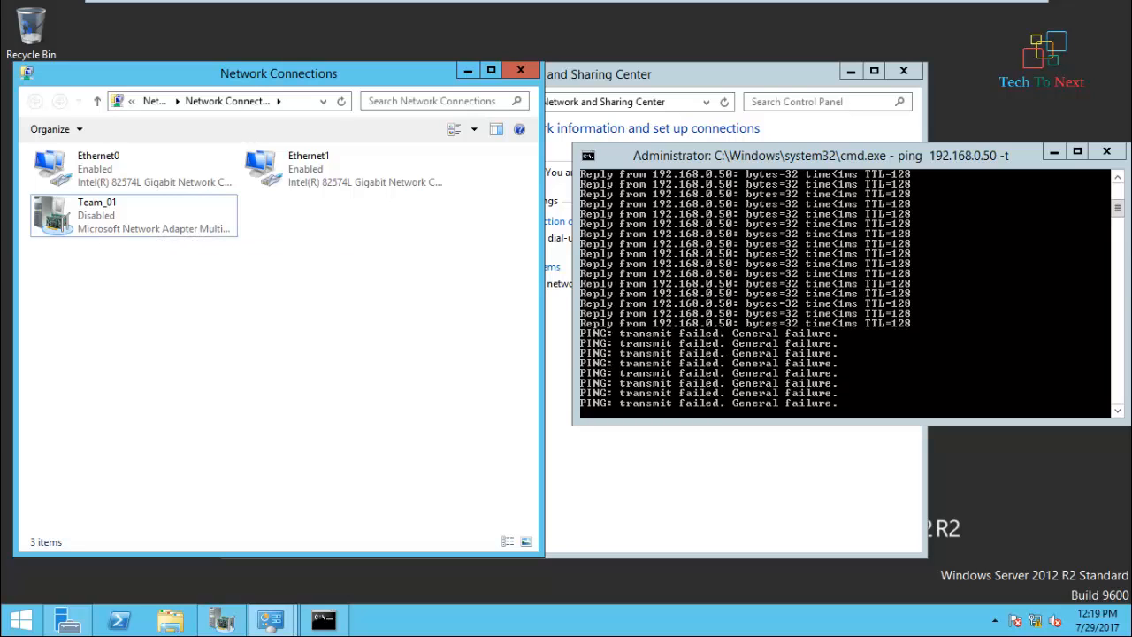
Step: Enable the Team_01 connection again and clear the selection
left_click(78, 202)
right_click(78, 203)
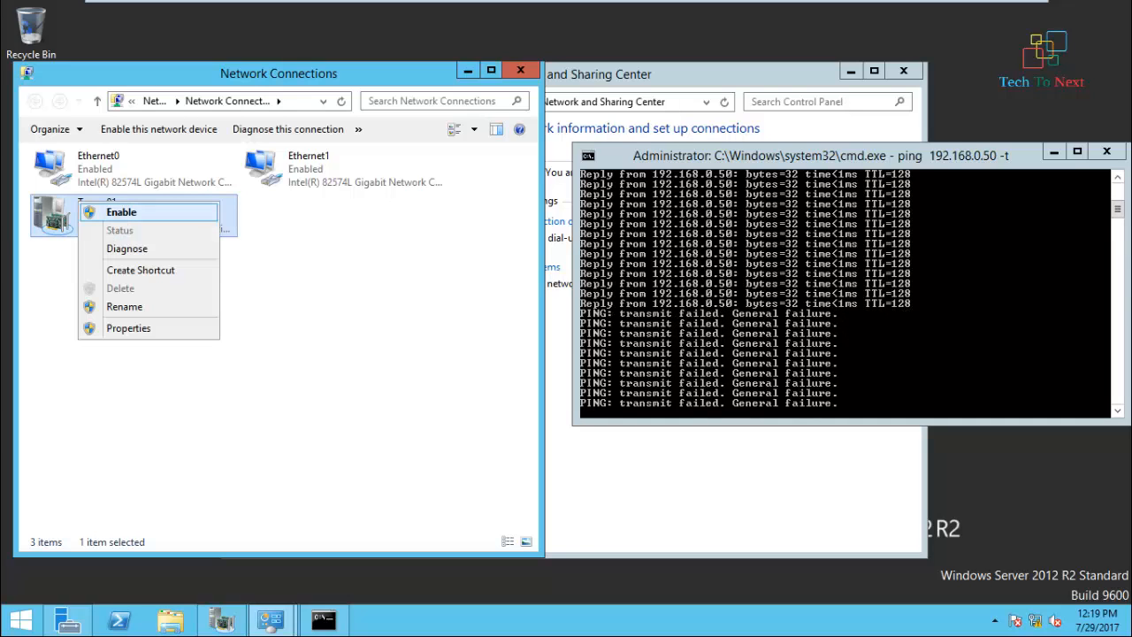
left_click(121, 213)
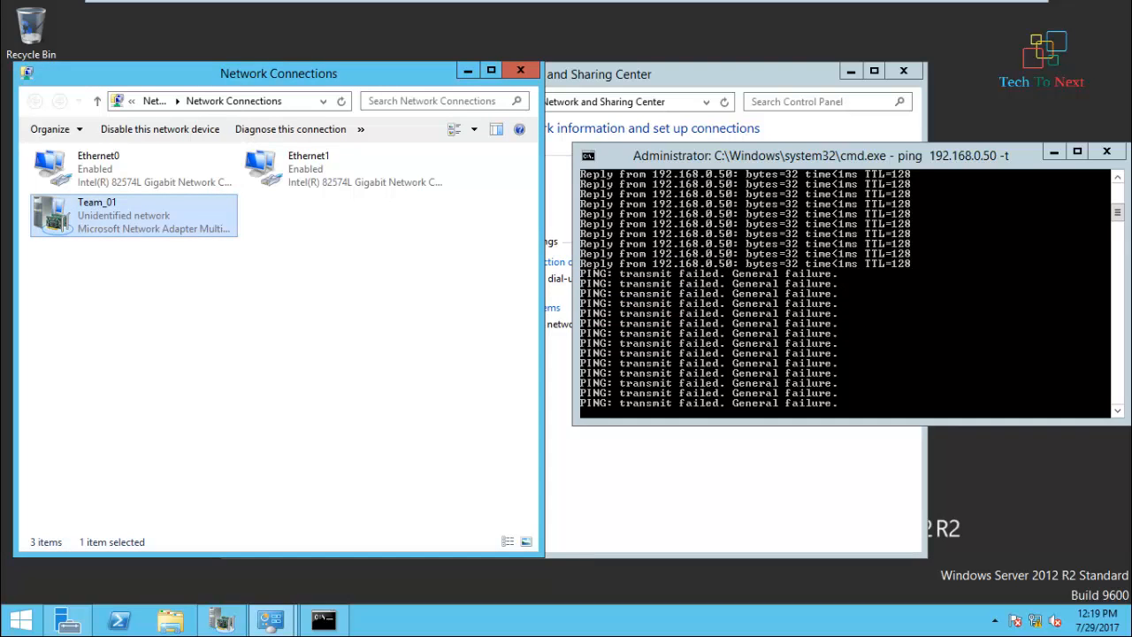
left_click(266, 353)
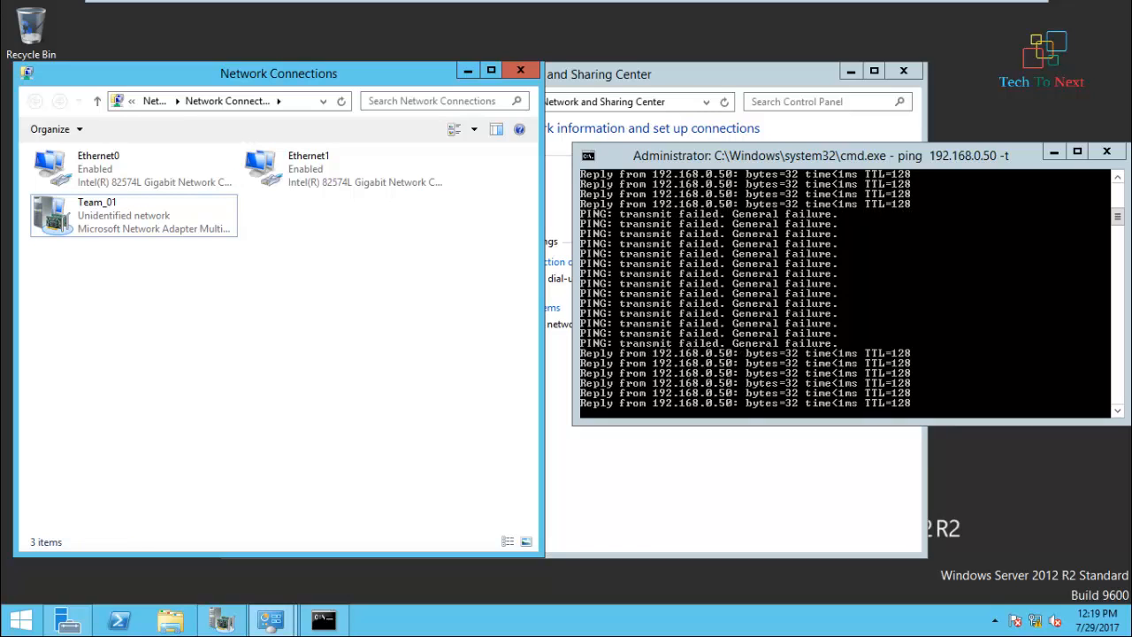
Step: Disable the Ethernet0 team member while the continuous ping is running
left_click(133, 169)
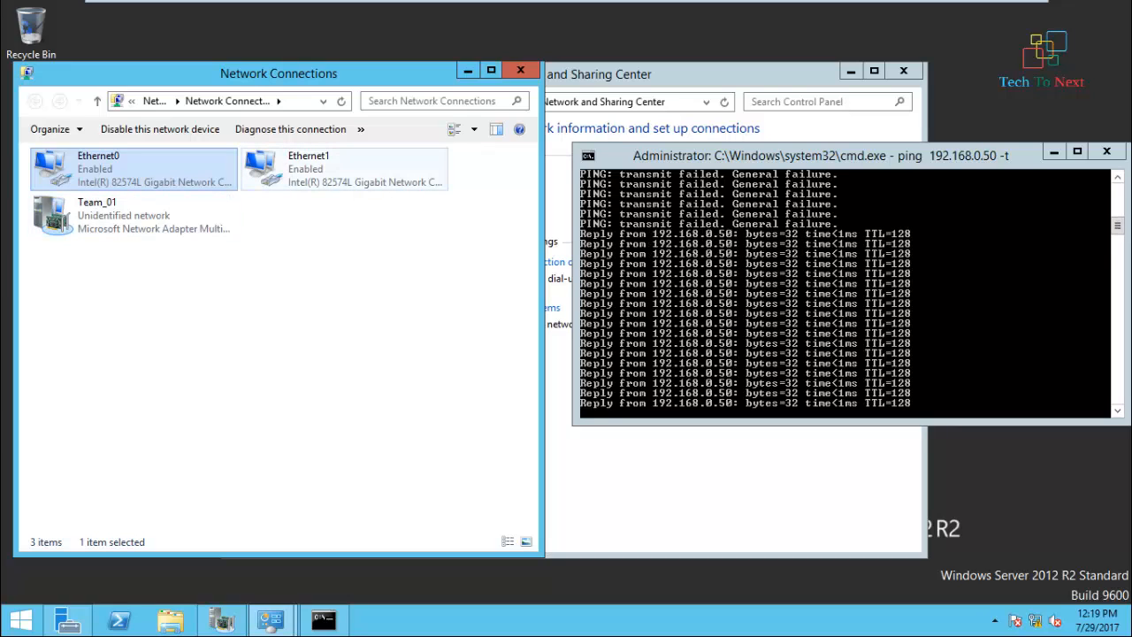
right_click(128, 161)
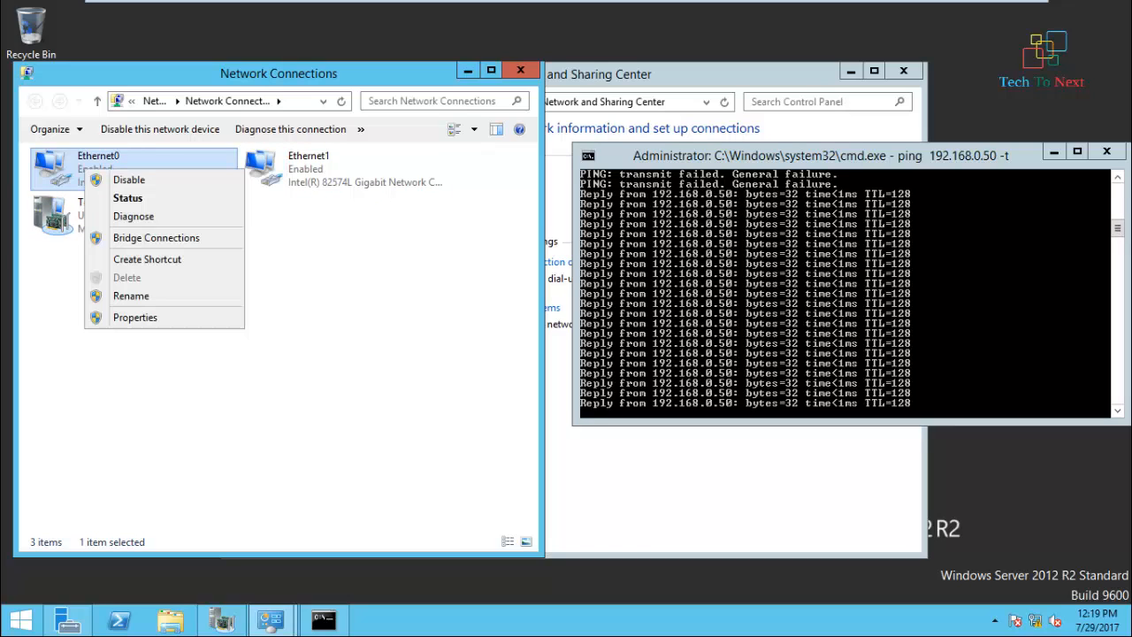
left_click(170, 170)
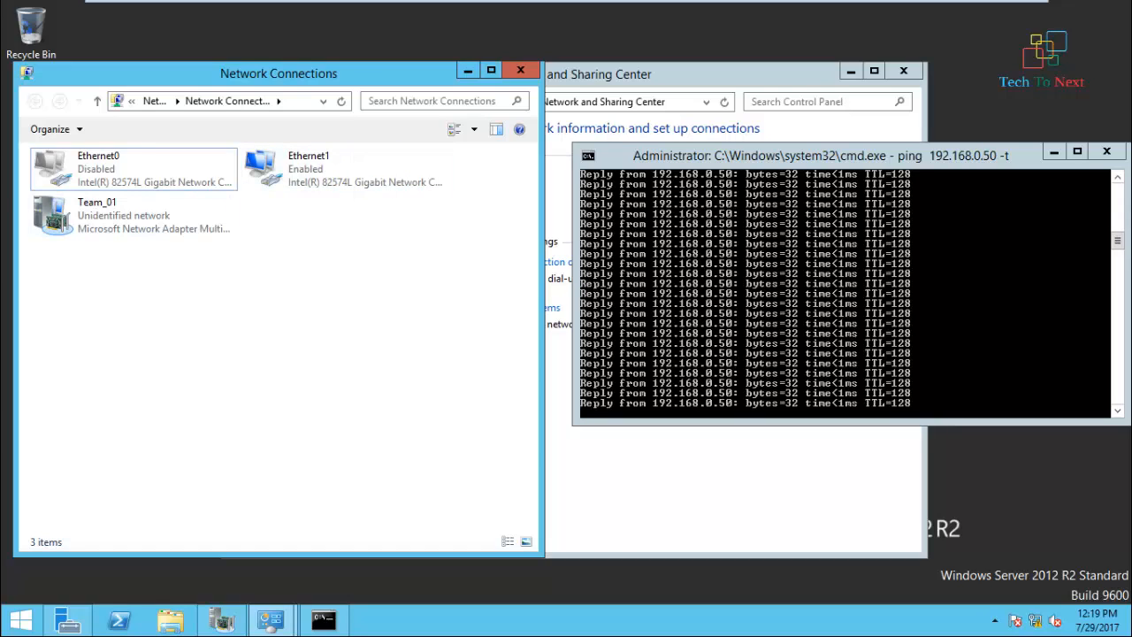
Step: Disable the Ethernet1 adapter as well, so both team members are off during the continuous ping
right_click(291, 158)
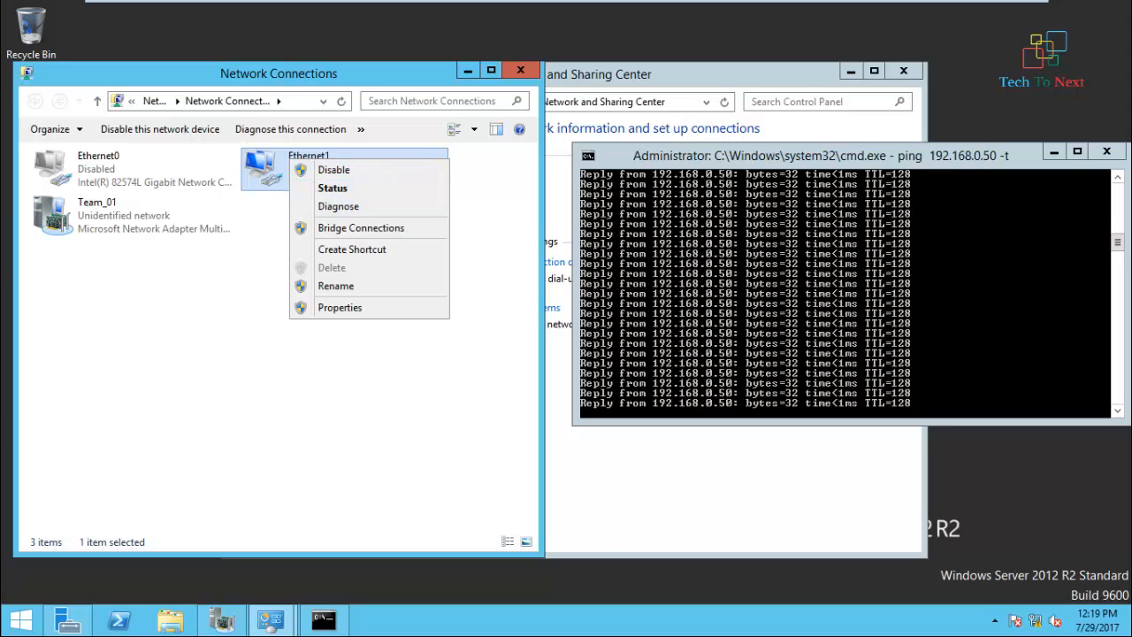
left_click(334, 170)
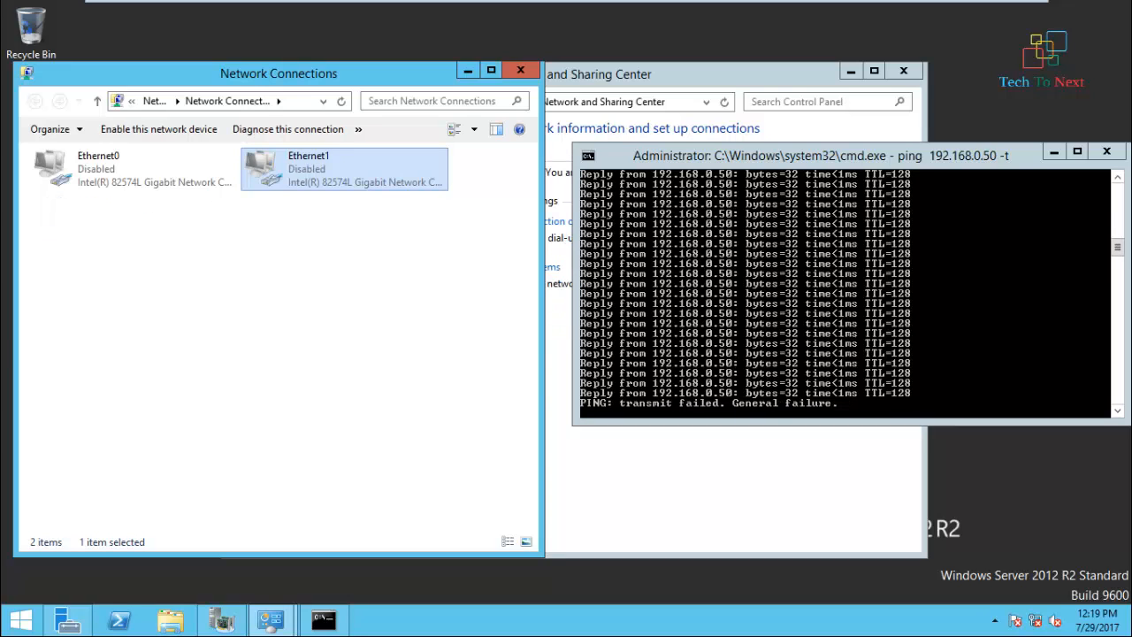
left_click(266, 292)
left_click(132, 169)
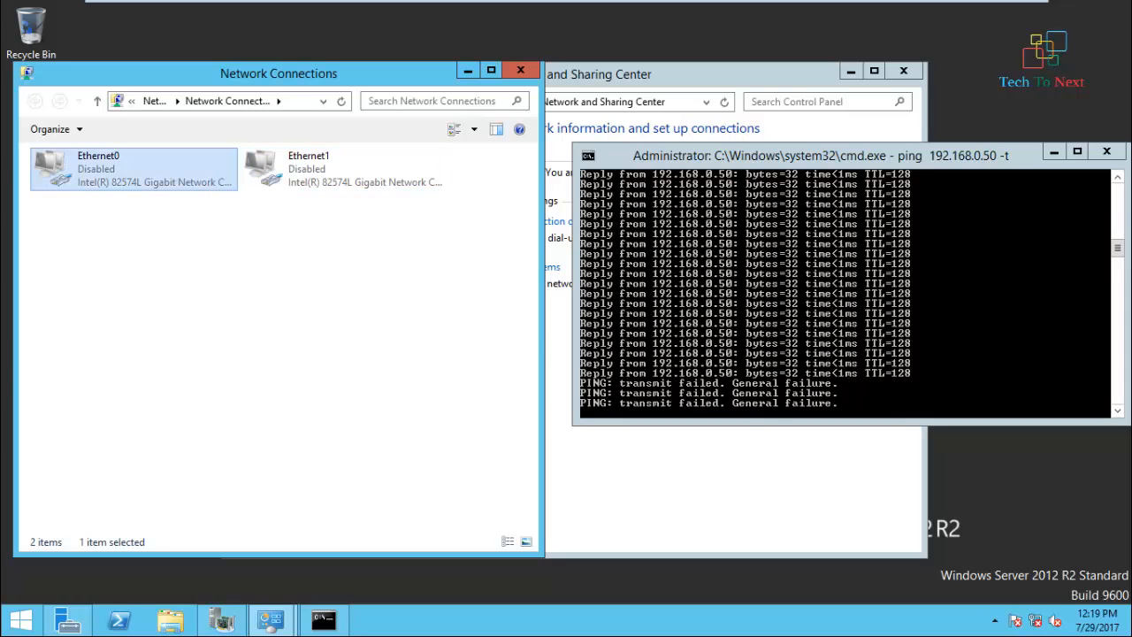
left_click(345, 169)
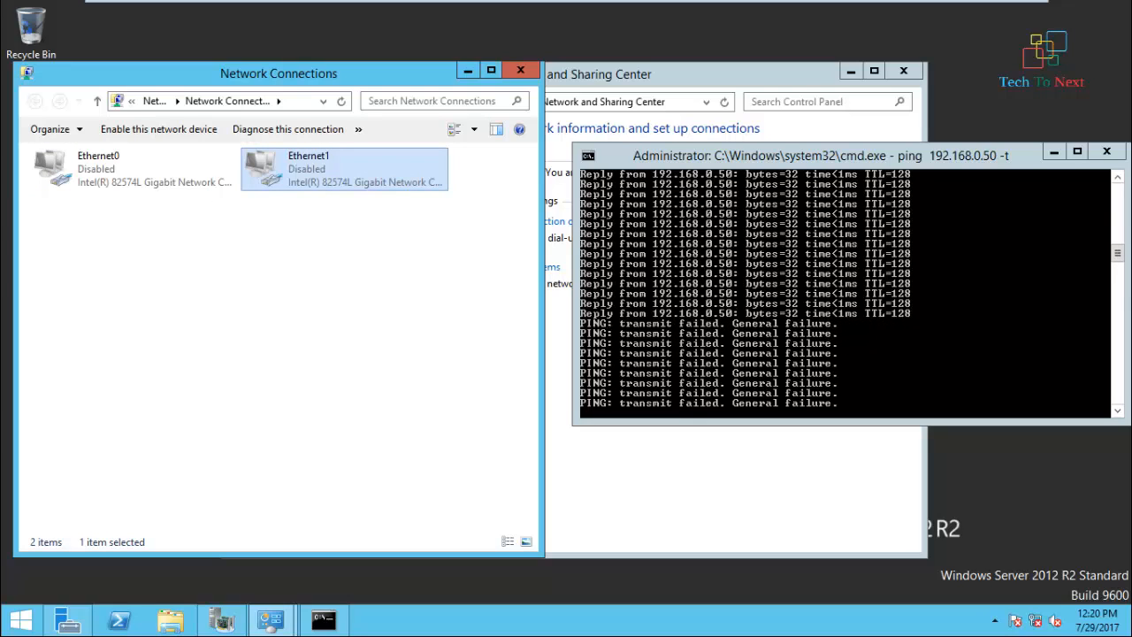
Step: Enable Ethernet0 again, refresh the connection list, and enable Ethernet1 once the ping replies have resumed
right_click(112, 172)
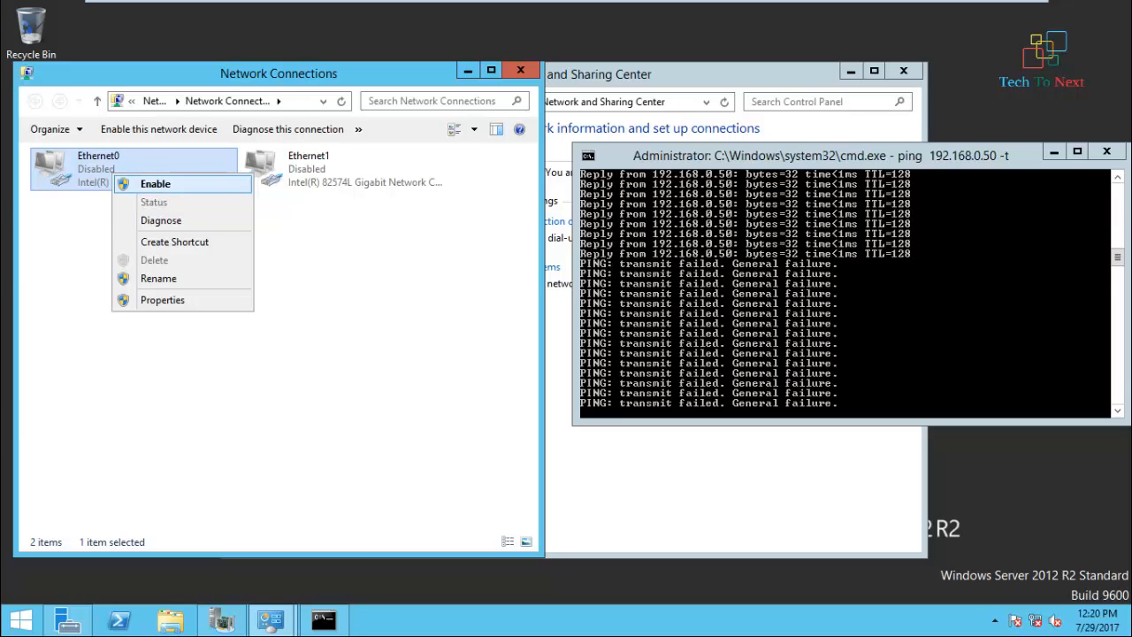
key("Return")
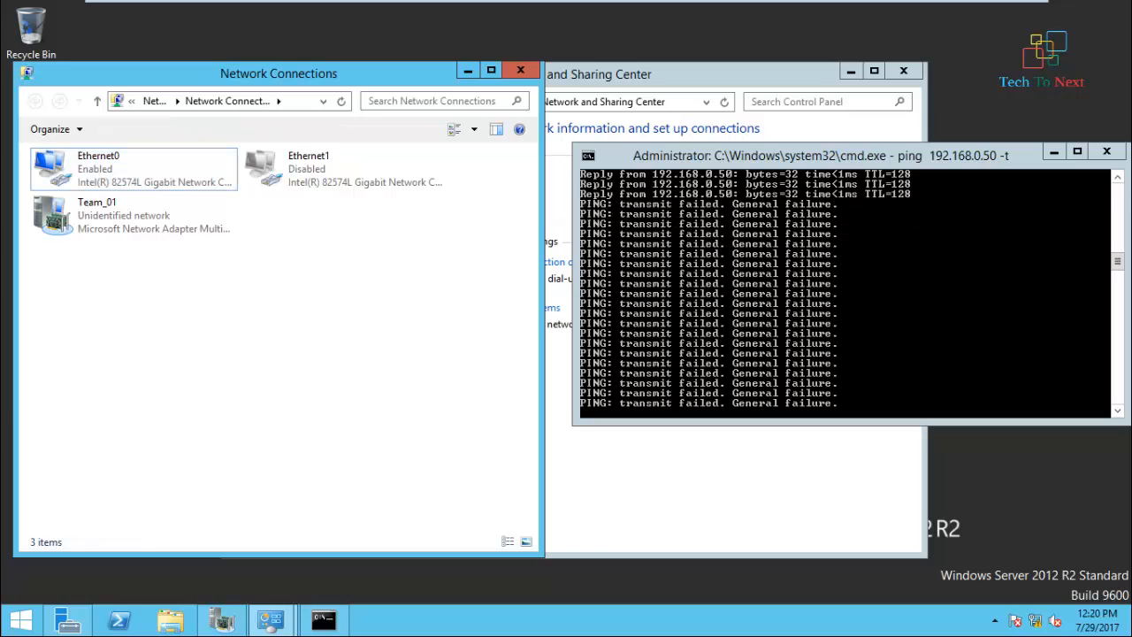
right_click(265, 309)
left_click(291, 374)
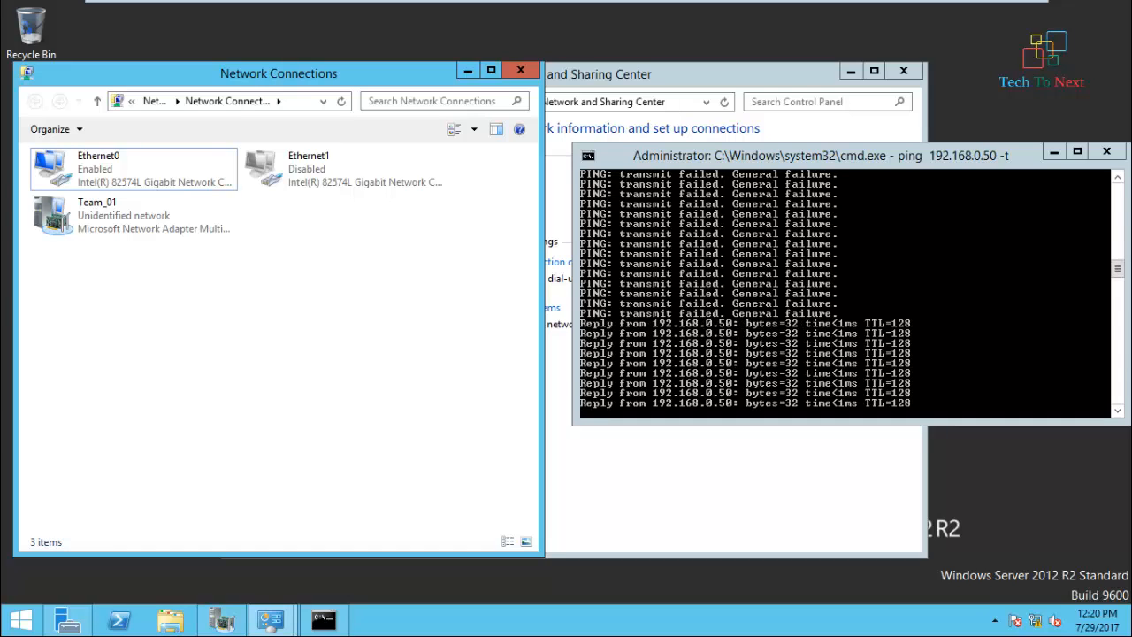
right_click(292, 153)
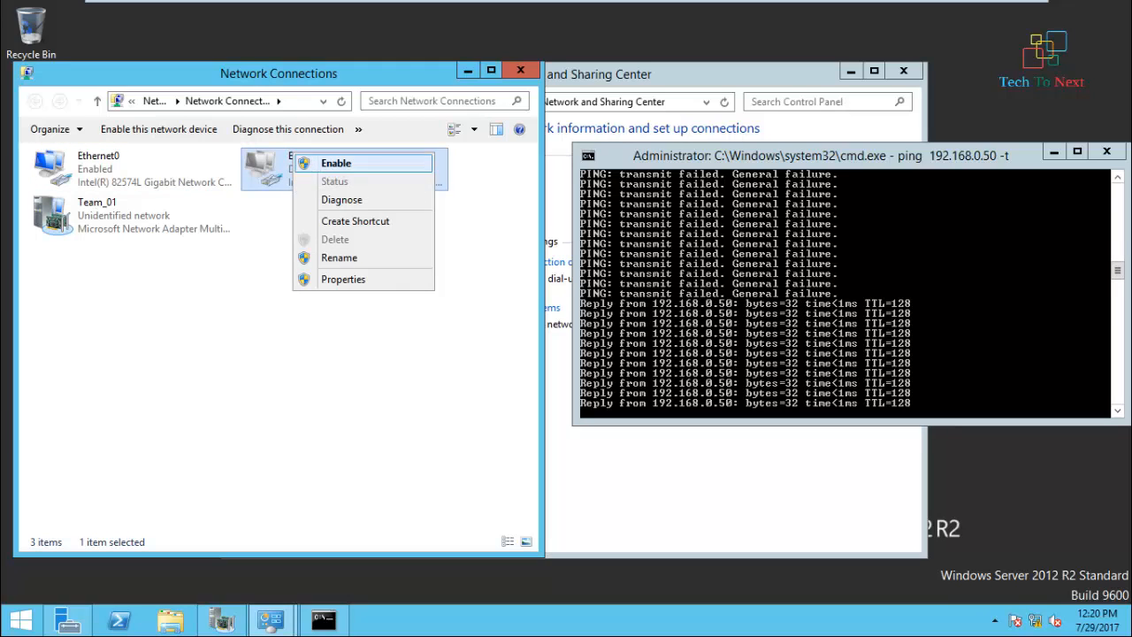
left_click(336, 162)
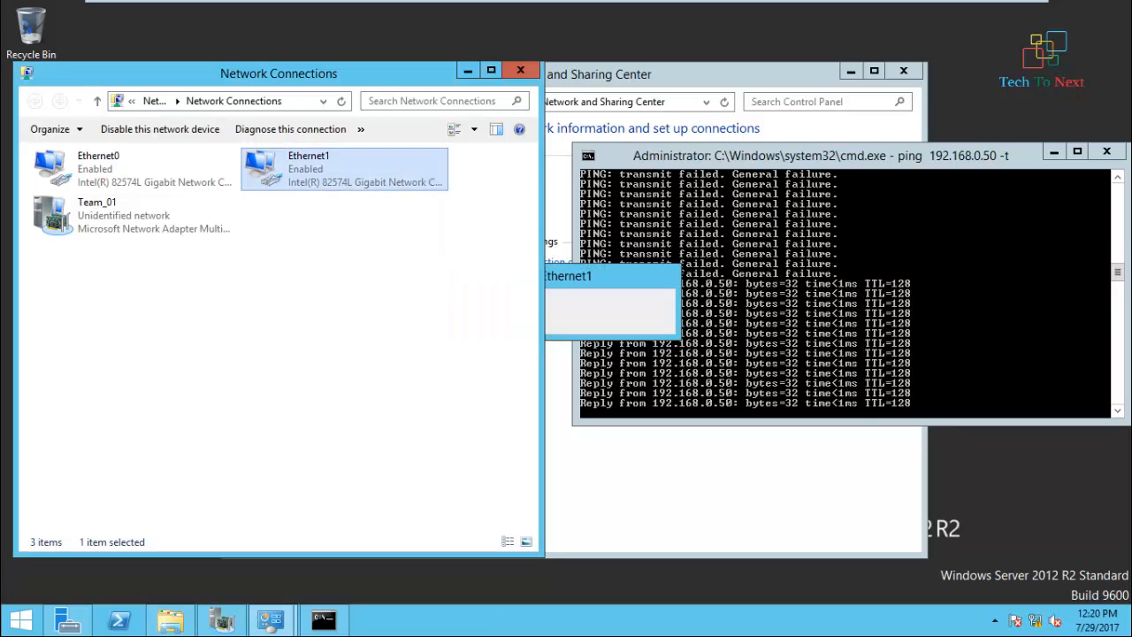